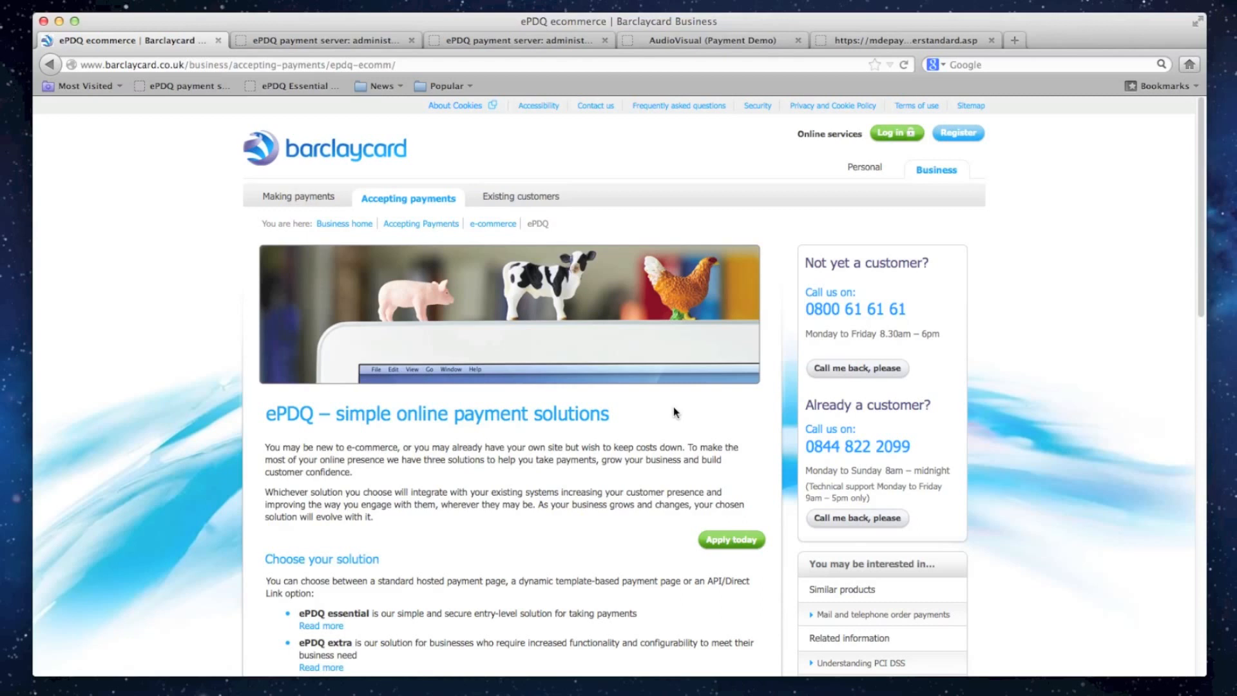
- Read the ePDQ essential, extra and extra plus descriptions and the getting-started guide on the ePDQ product page
scroll(674, 413, down, 5)
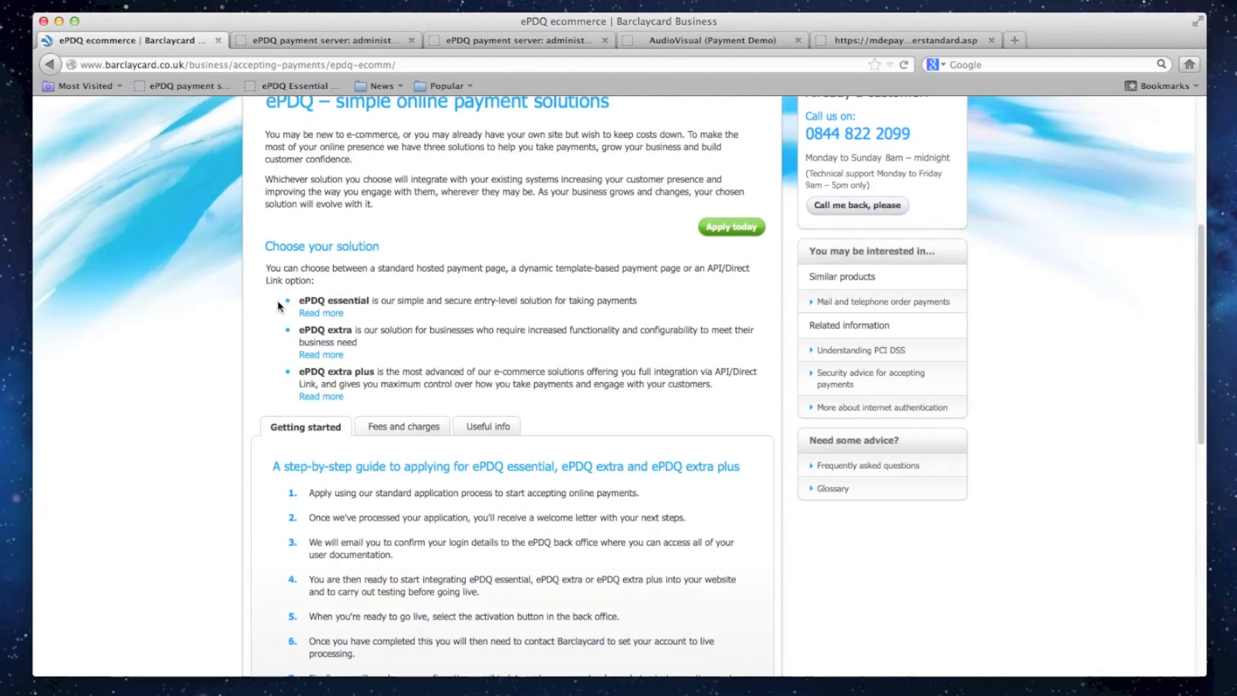
drag(300, 302, 373, 302)
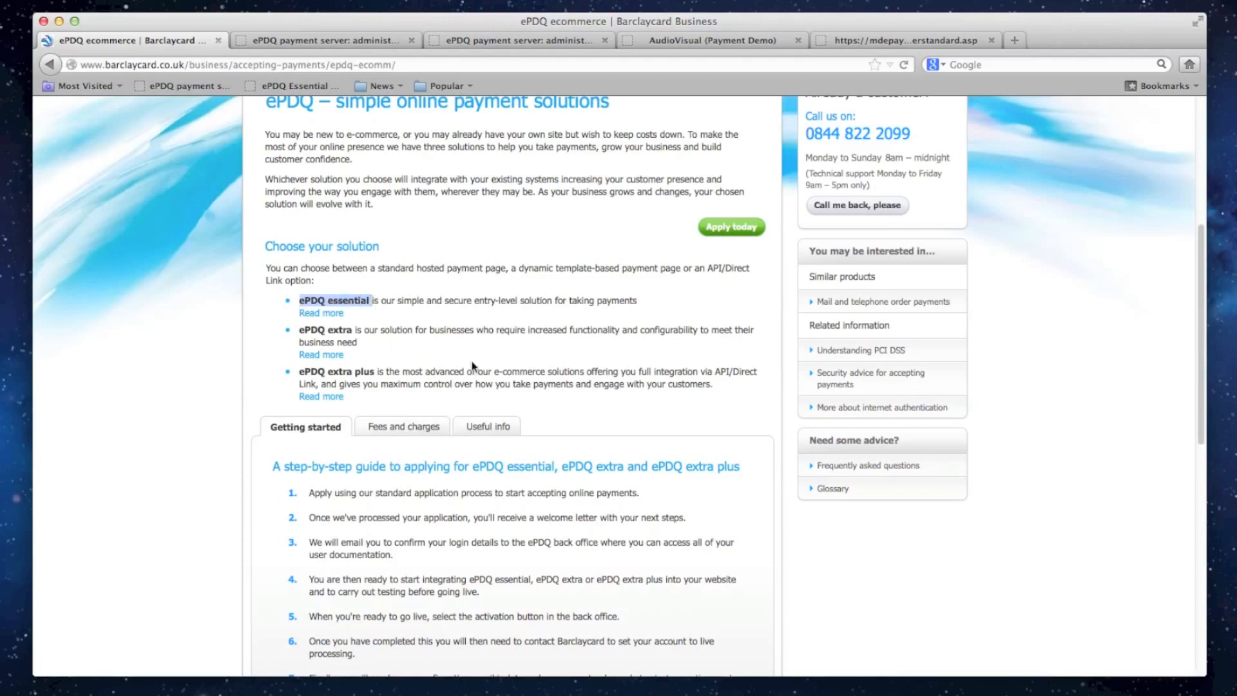
click(553, 401)
scroll(552, 400, down, 5)
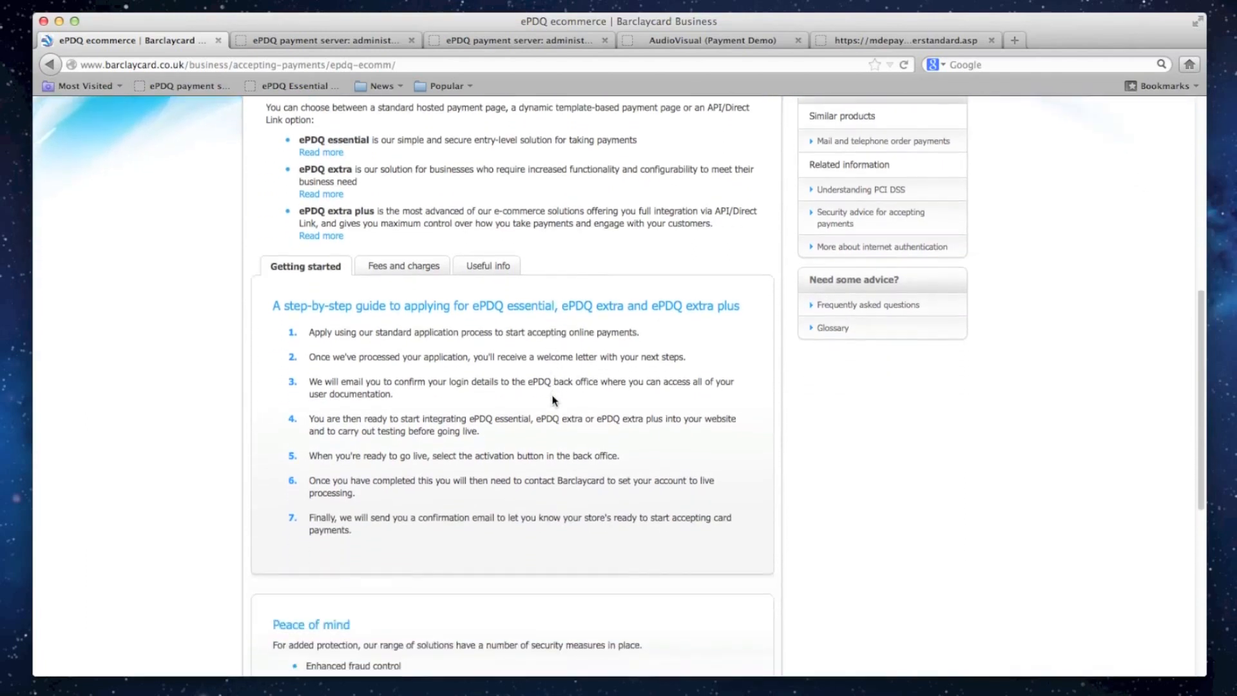
- Show the useful information section and look through the ePDQ user and integration guides listed there
click(488, 229)
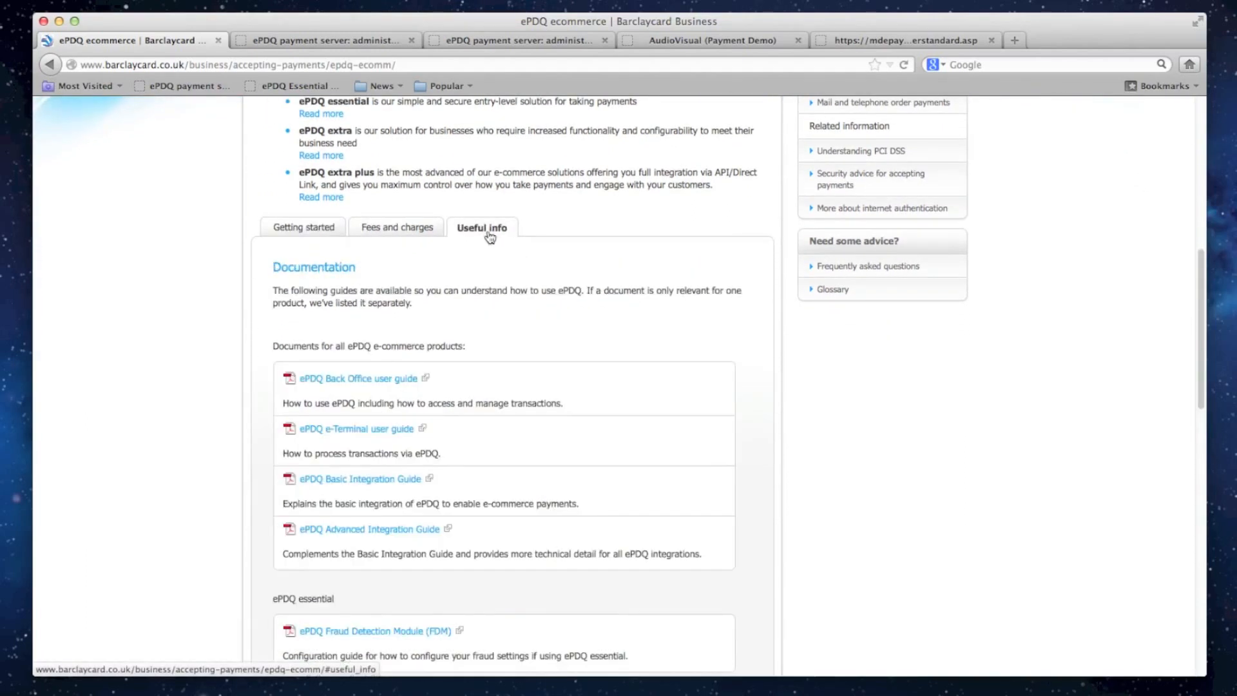
scroll(490, 240, down, 2)
scroll(489, 241, down, 5)
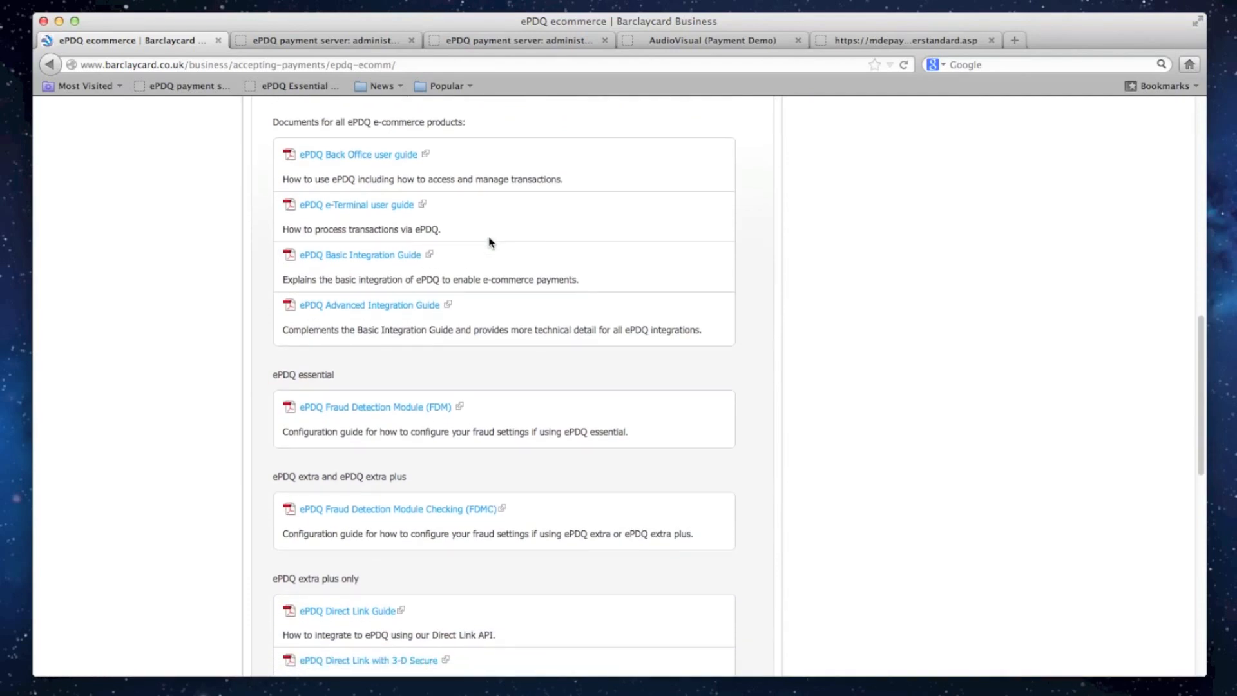
scroll(490, 241, up, 1)
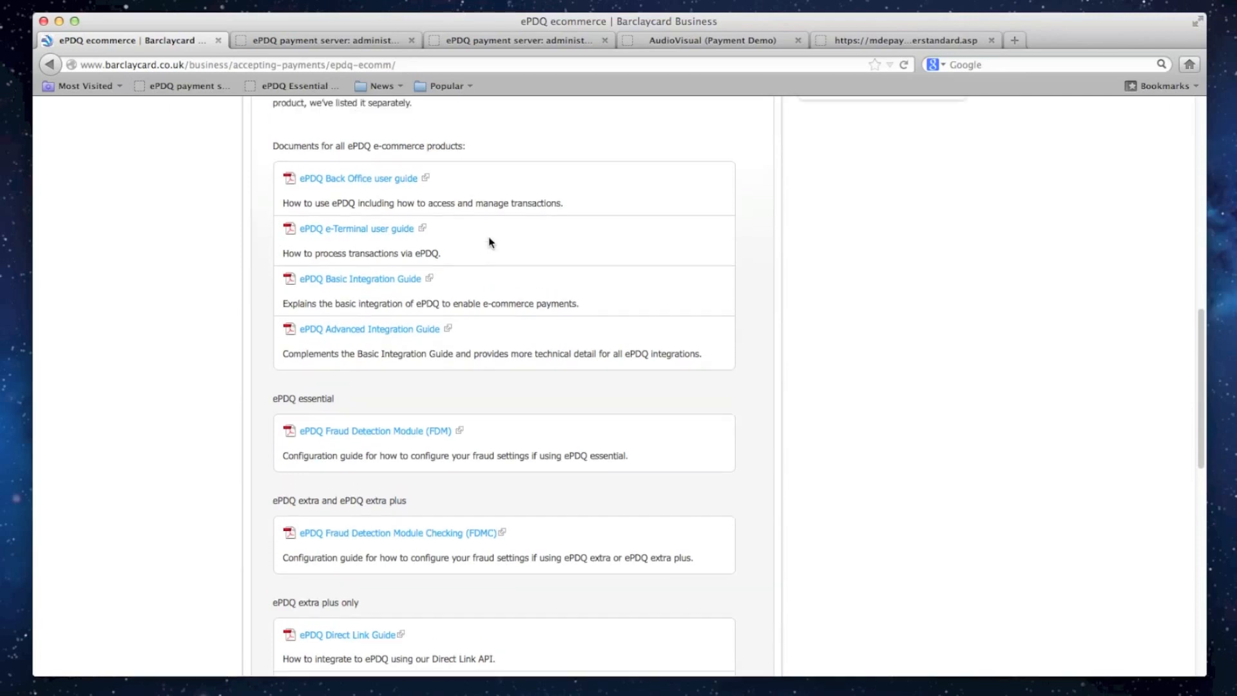
scroll(490, 242, up, 15)
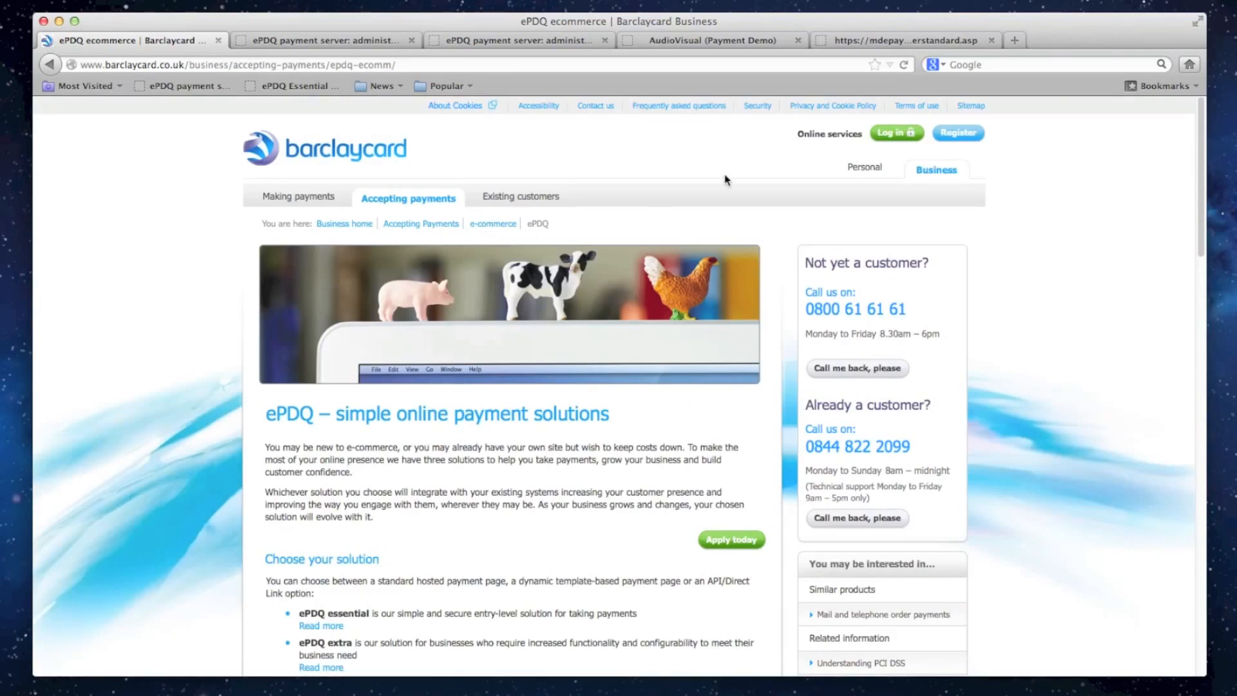
- View the AudioVisual demo's hosted payment page with its payment methods, and return to the ePDQ product page
click(849, 43)
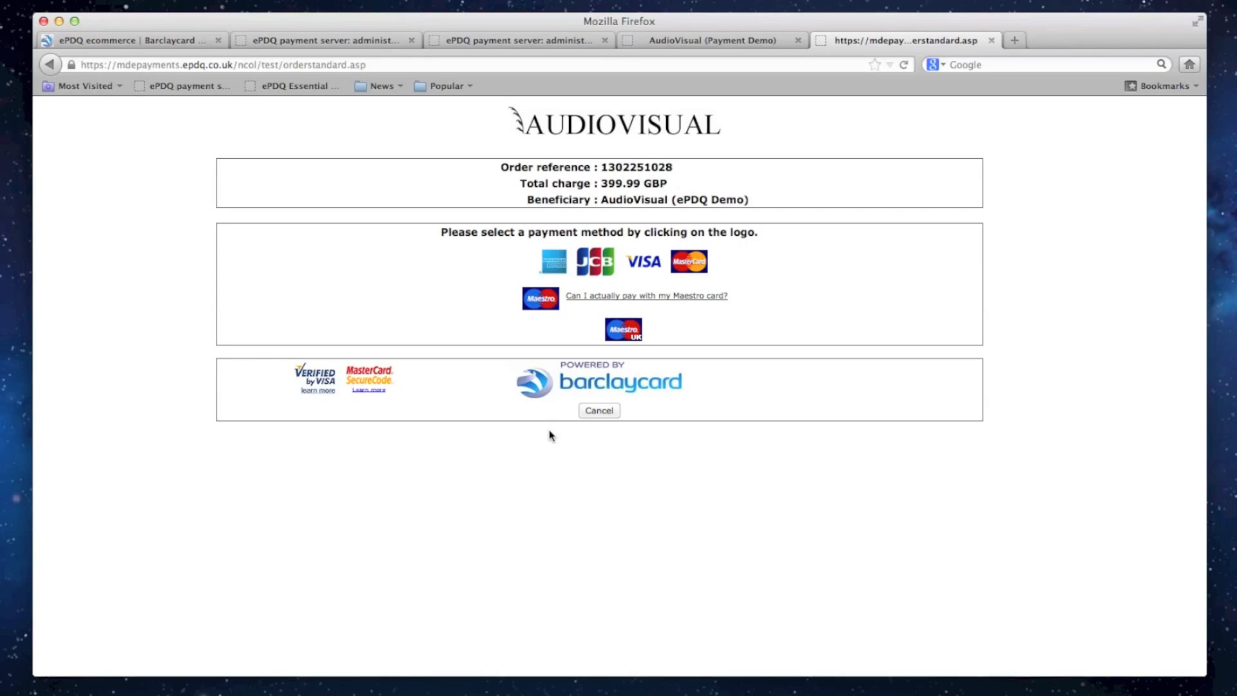
click(158, 41)
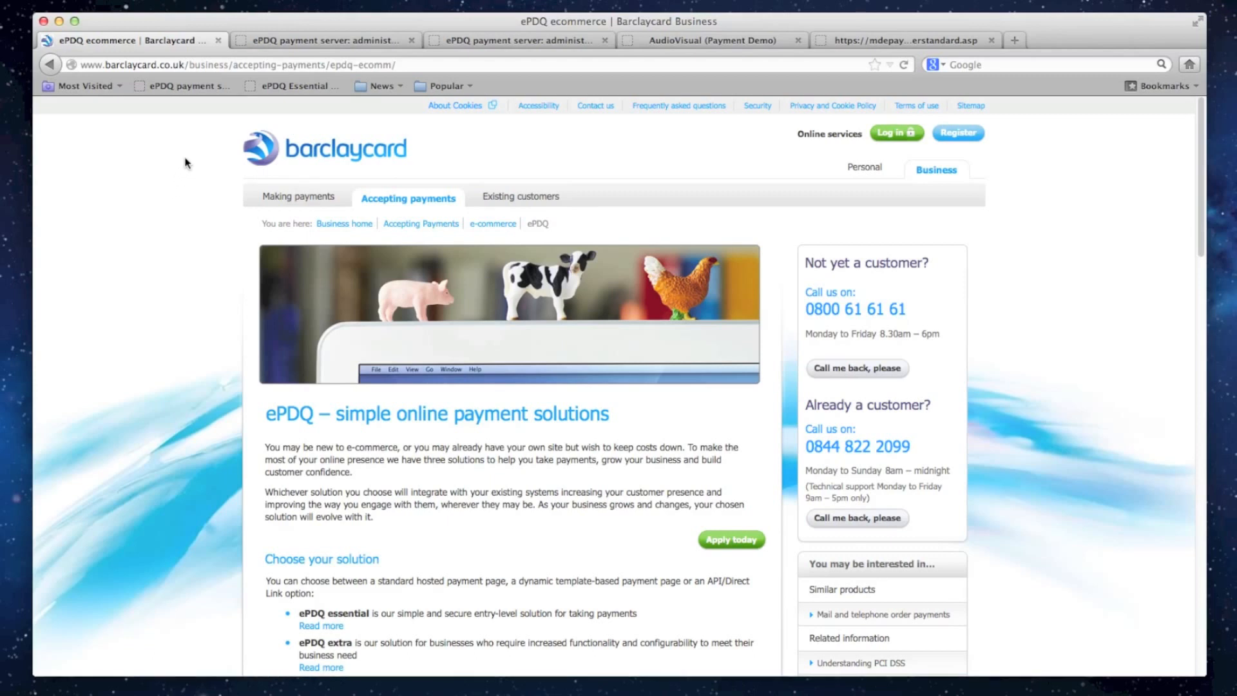
- Close the back-office test login page and open the technical information settings in the signed-in administration session
click(297, 40)
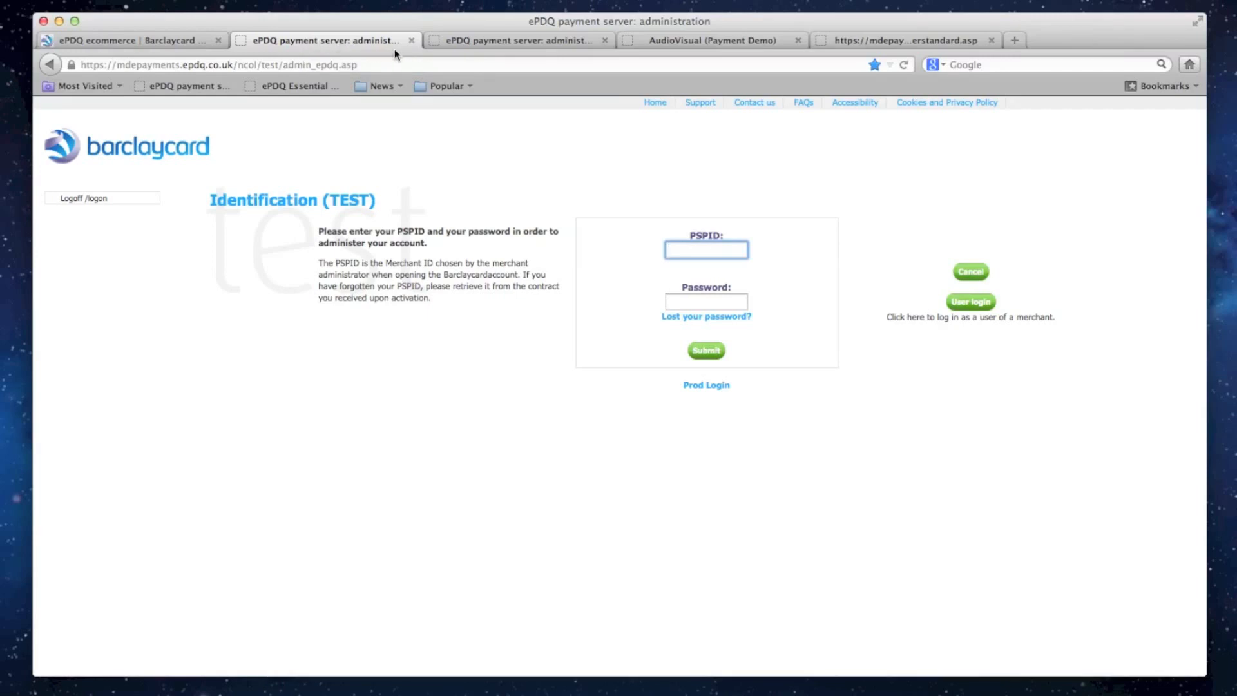
click(412, 40)
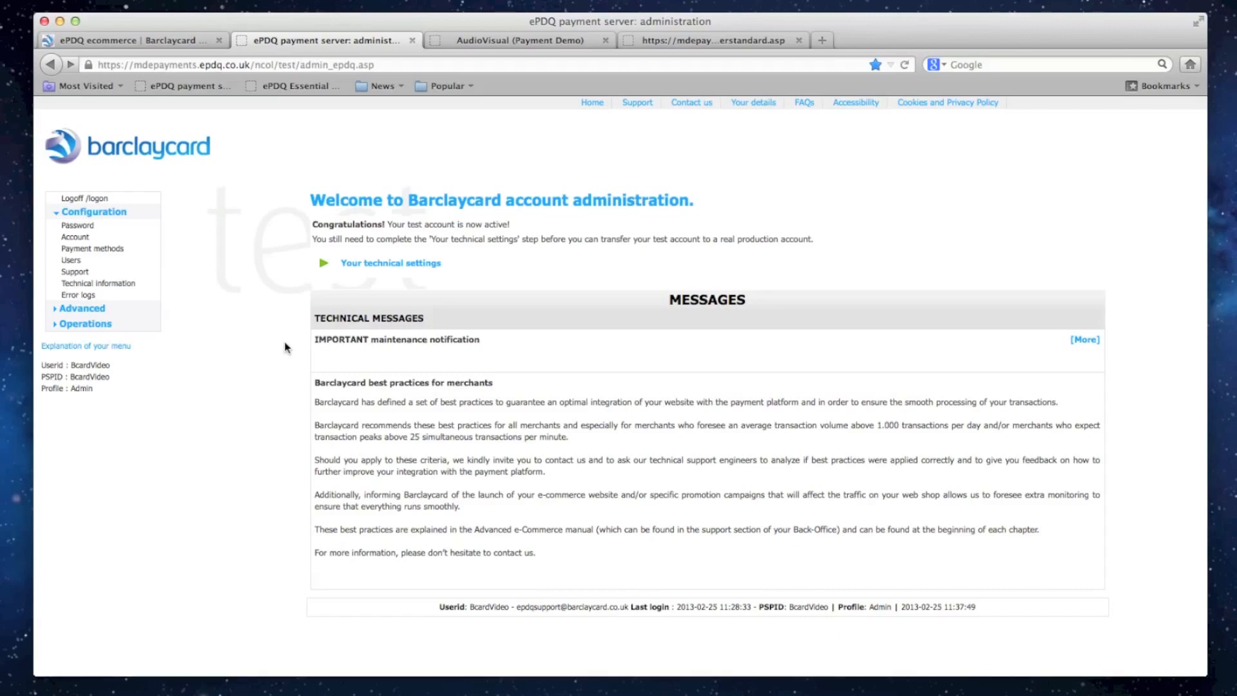
click(102, 288)
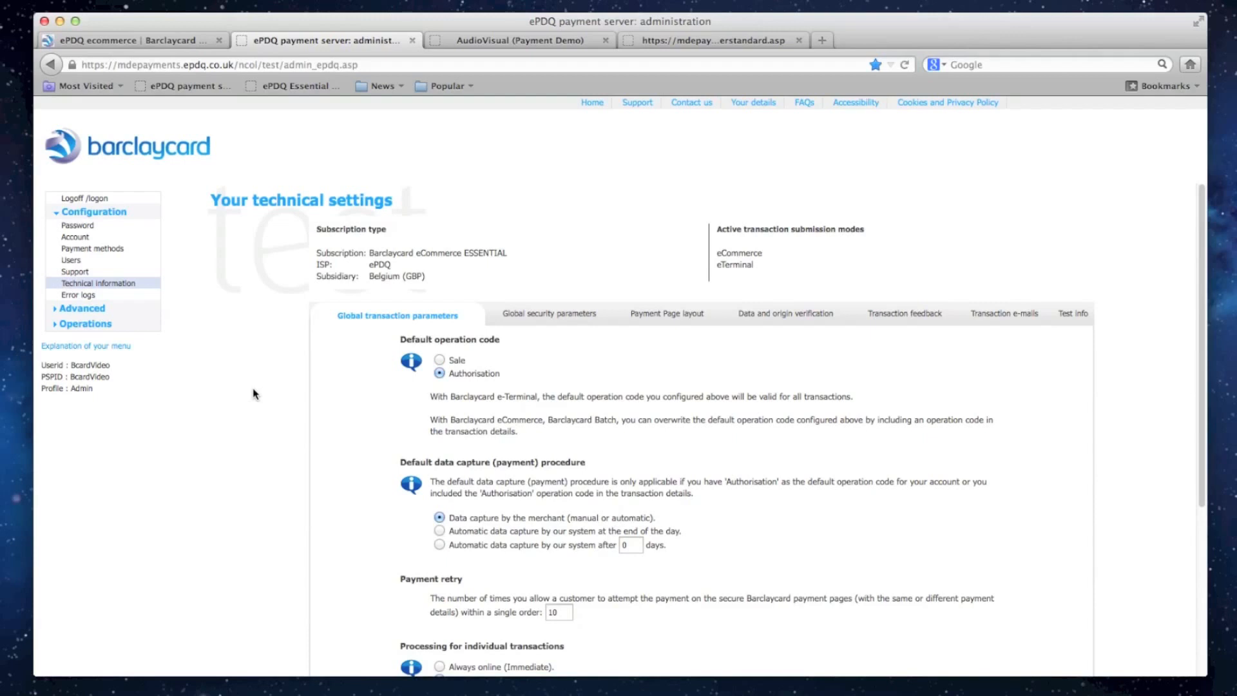
scroll(253, 393, down, 3)
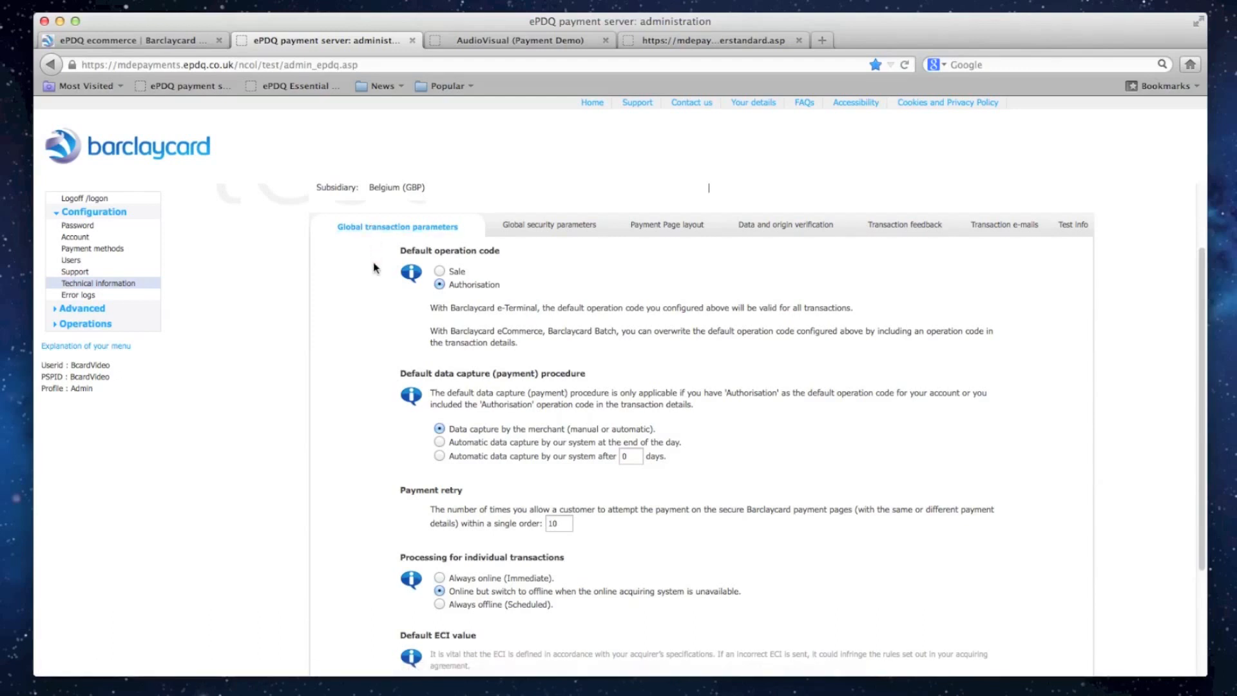
- Review the global transaction parameters, trying Sale and returning the default operation code to Authorisation
click(439, 272)
click(440, 284)
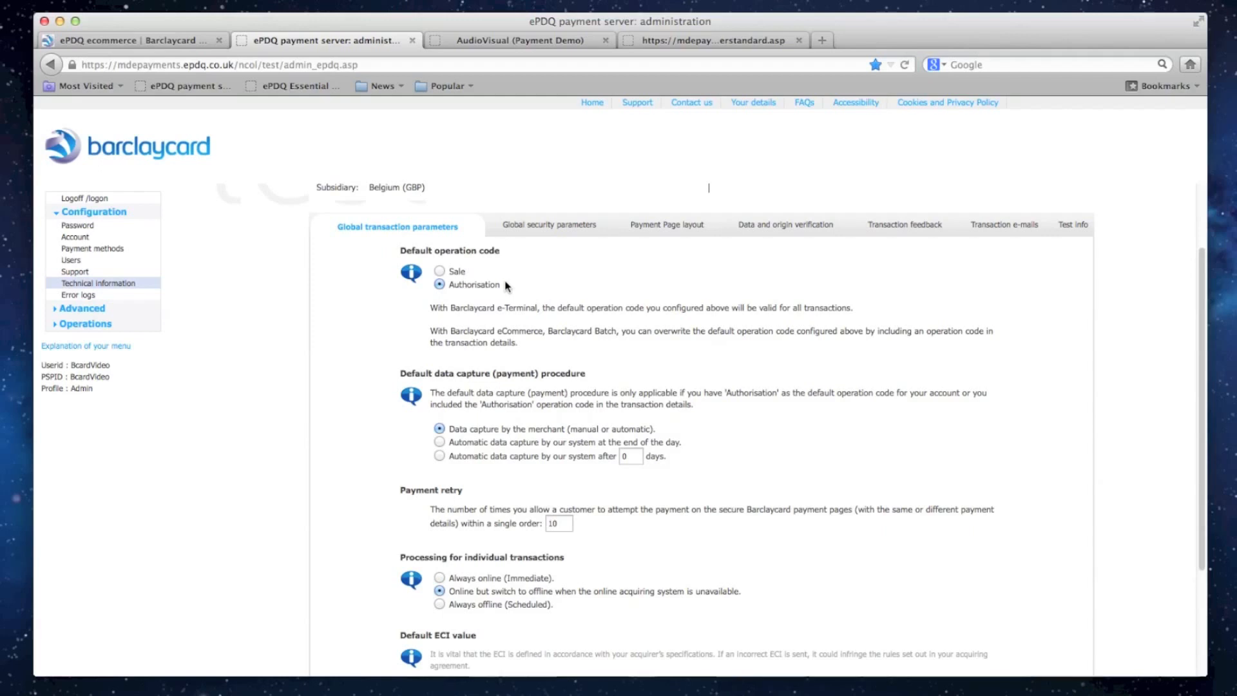
scroll(396, 350, down, 4)
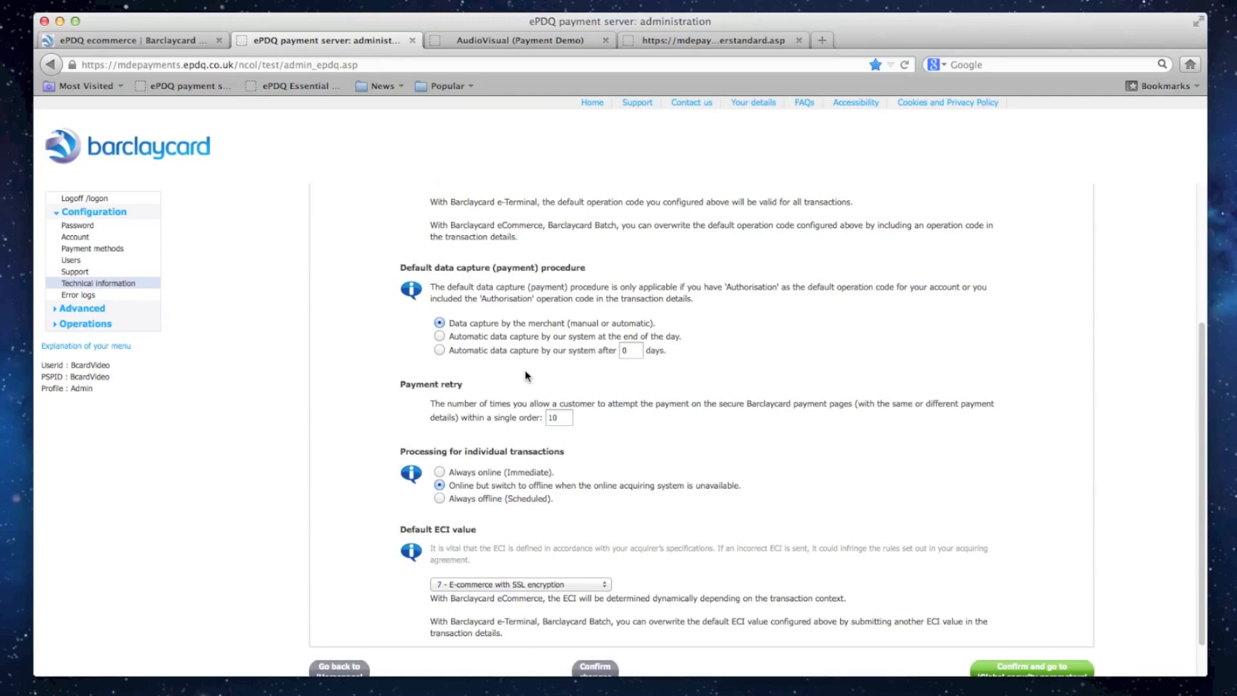
scroll(525, 376, up, 5)
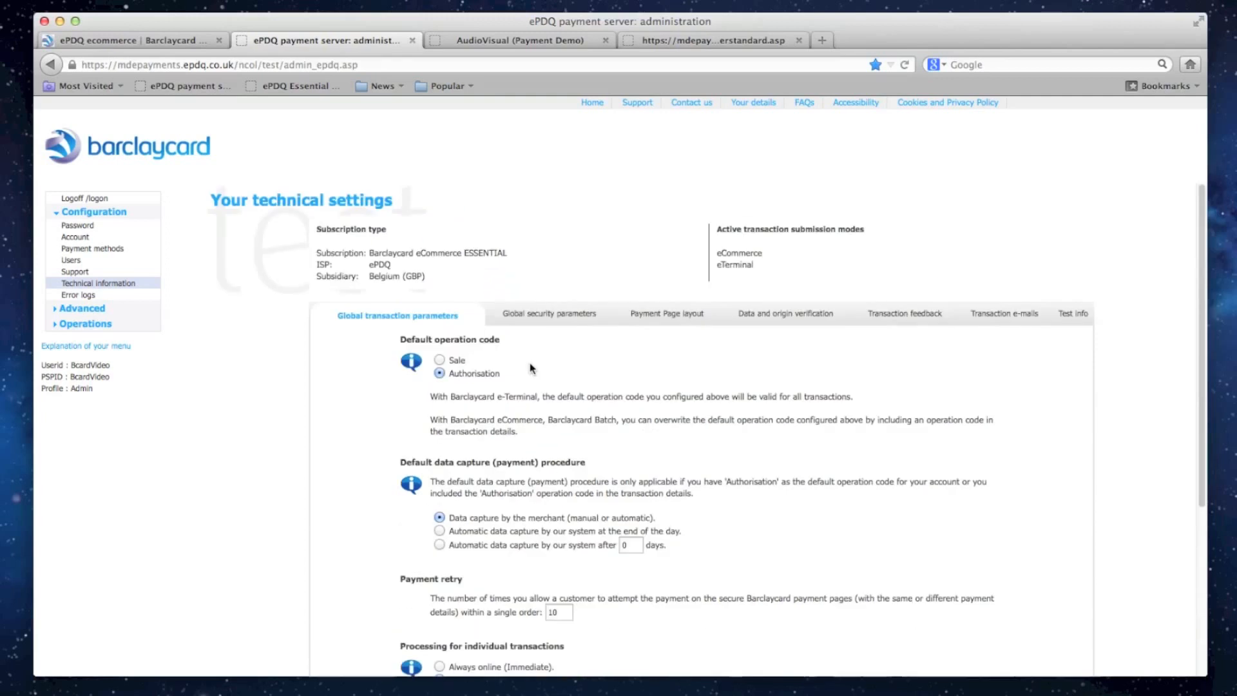
- Try SHA-512 as the hash algorithm in the global security parameters, and switch back to SHA-1
click(578, 315)
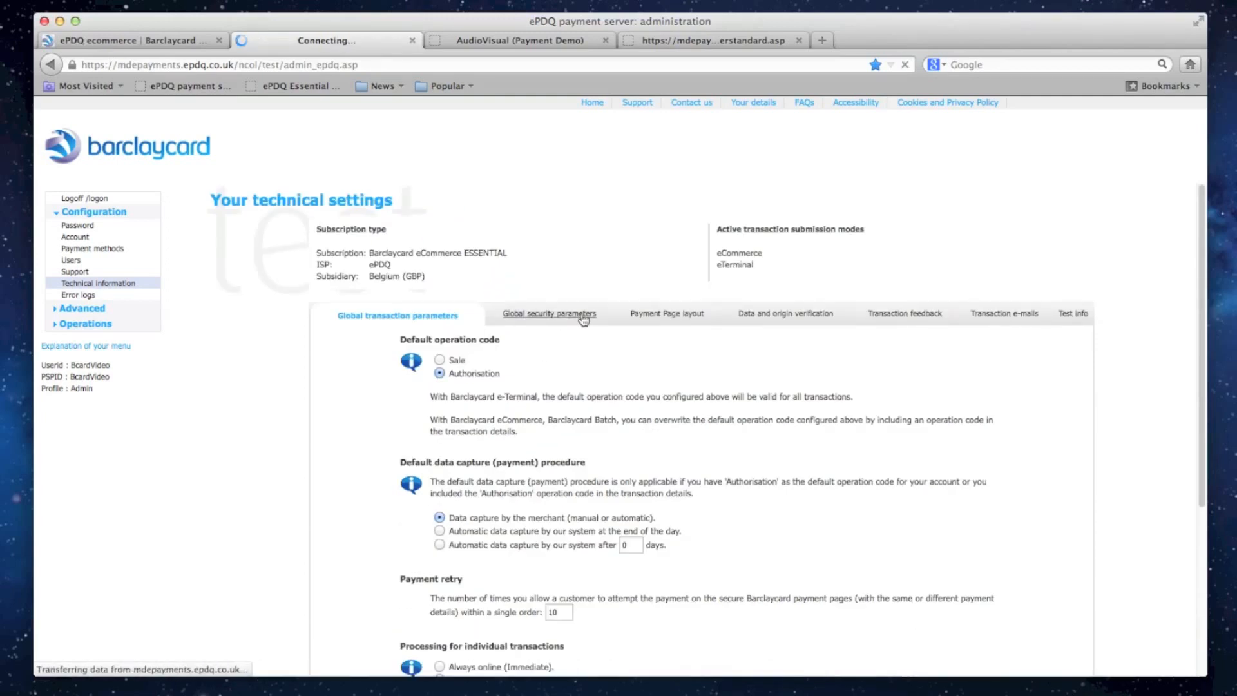
scroll(585, 355, down, 2)
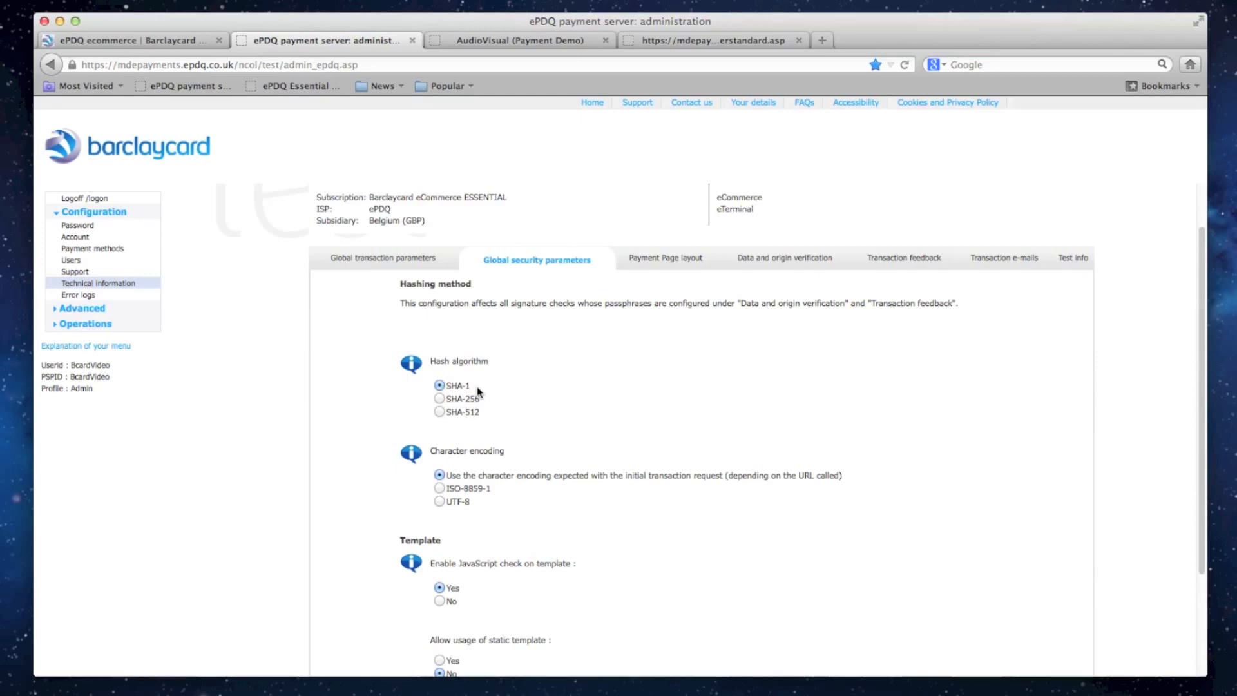
click(440, 413)
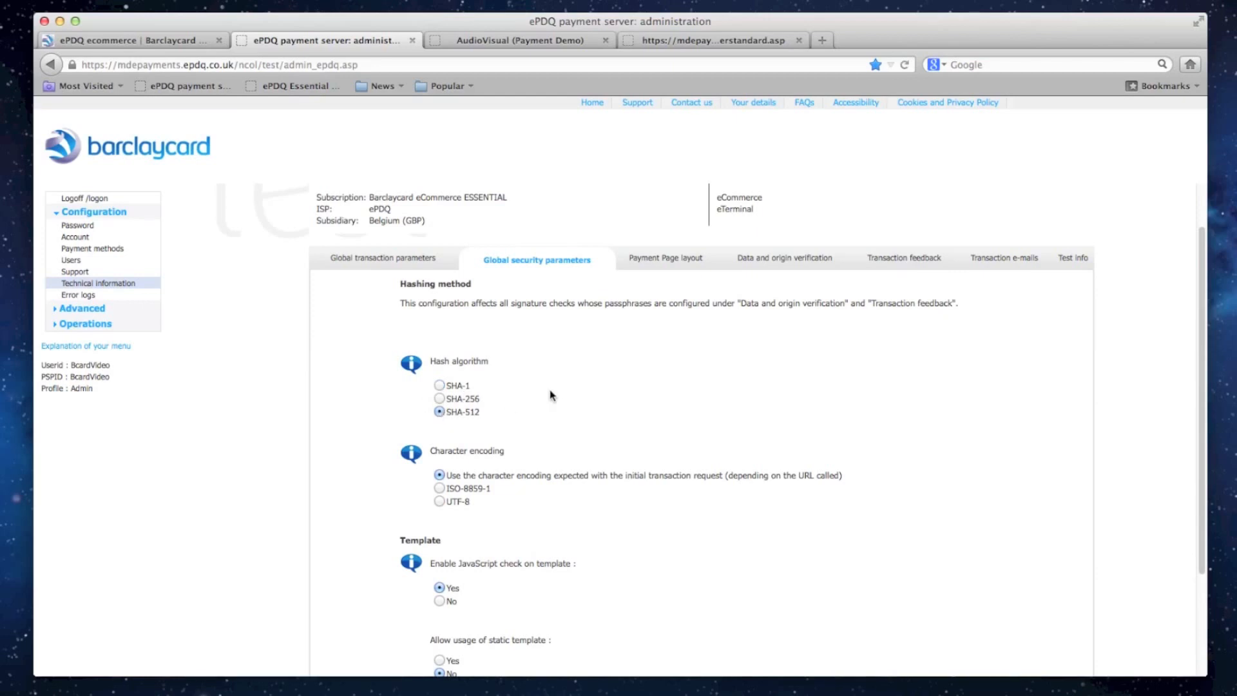
click(439, 386)
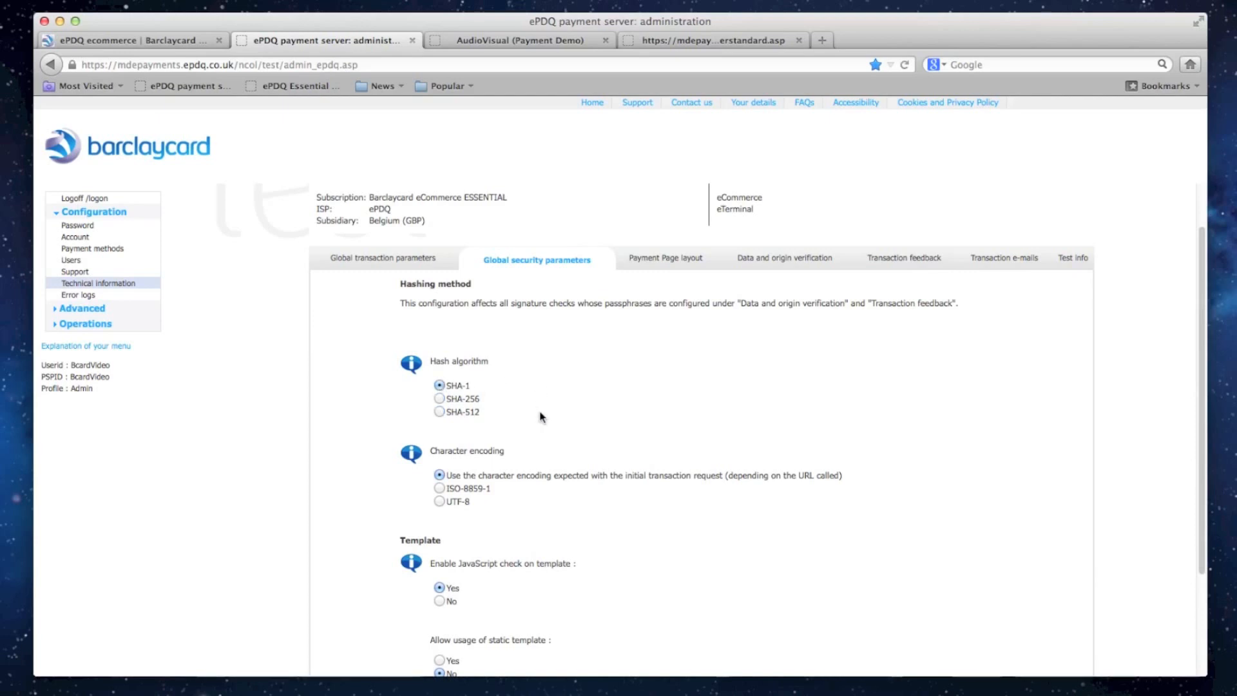
- Examine the character encoding and template options in the global security parameters
scroll(535, 413, down, 3)
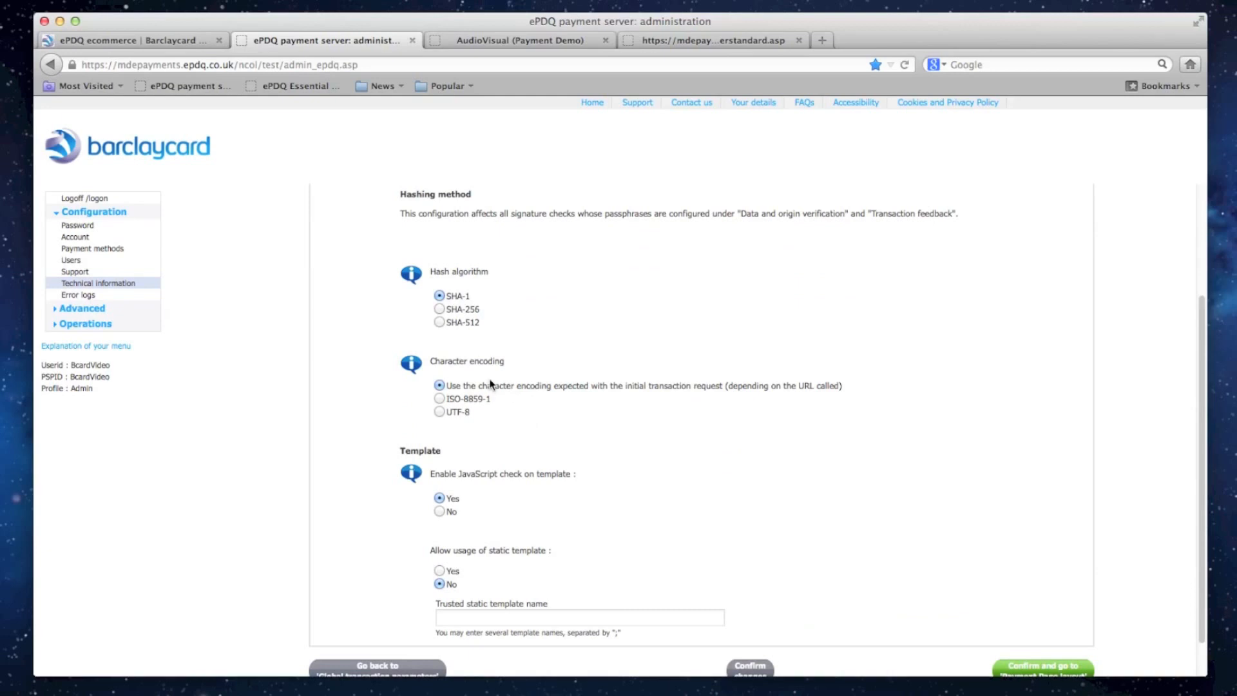
triple_click(485, 358)
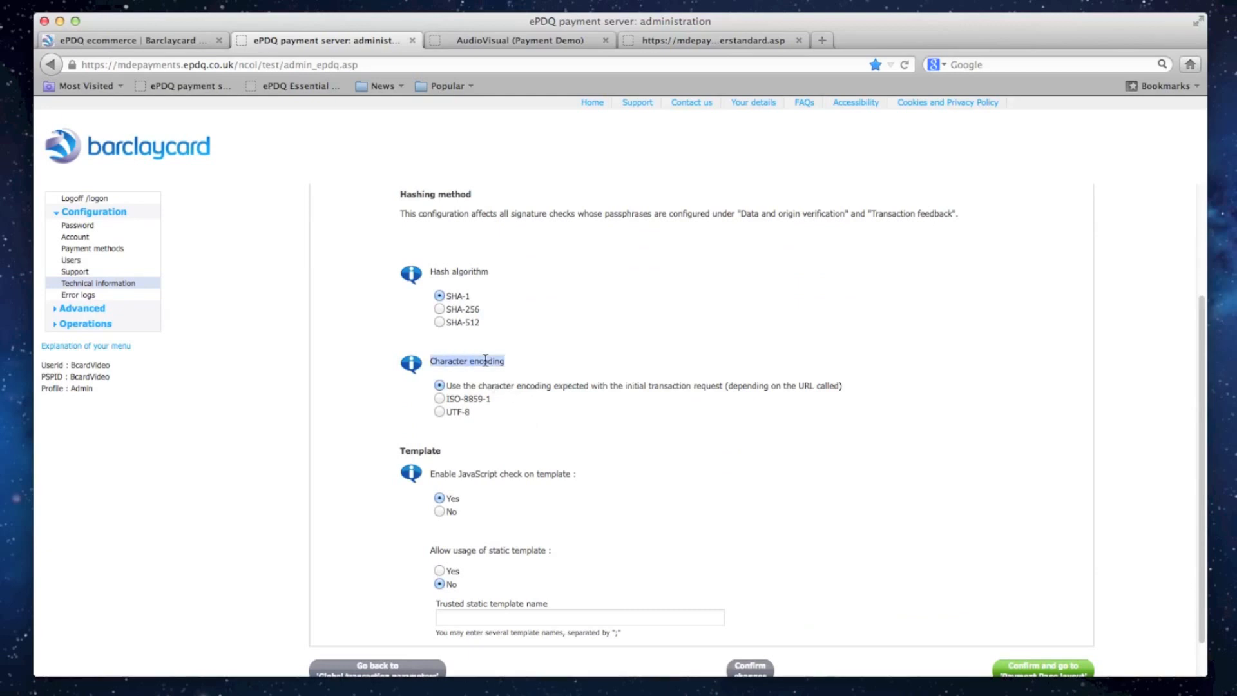
click(593, 366)
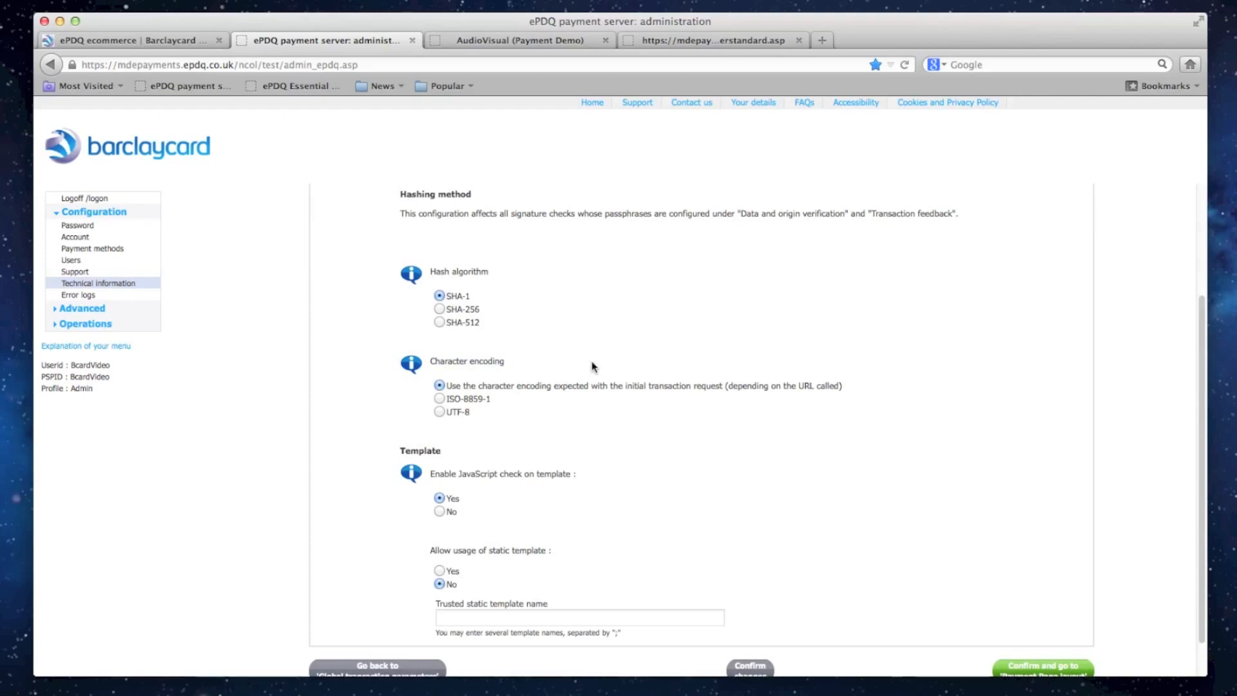
scroll(593, 366, up, 5)
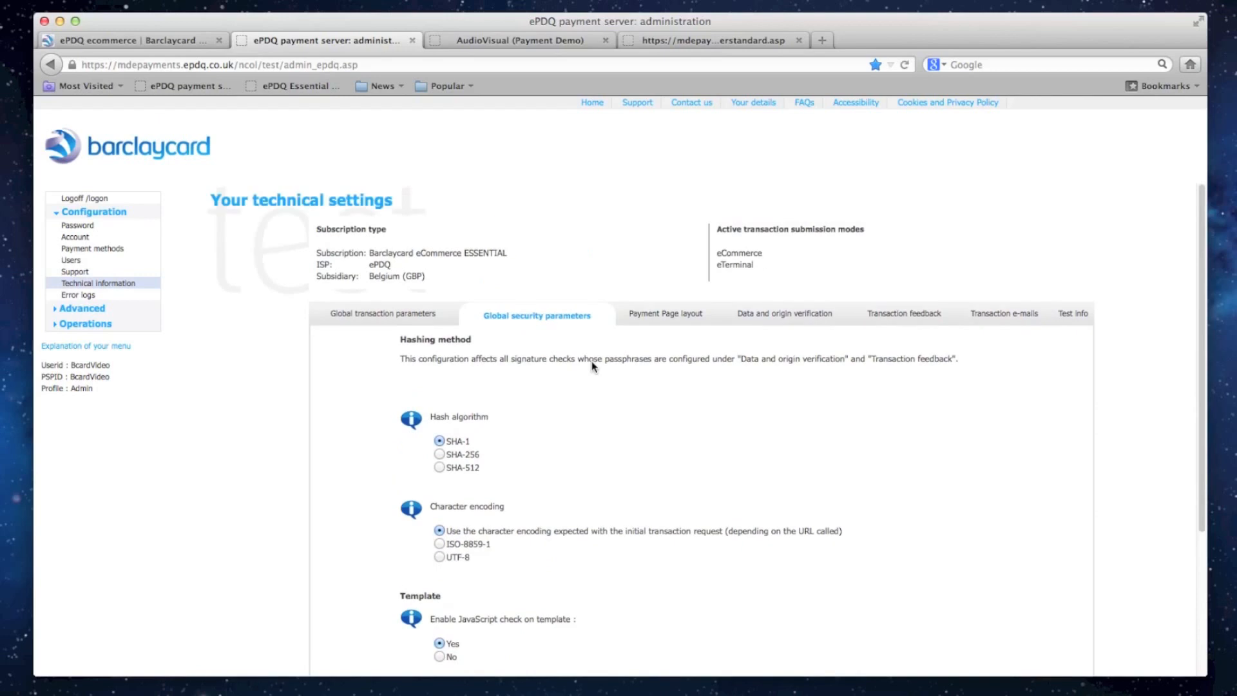
- Review the payment page layout settings for hiding the Cancel button and redirecting the back button
click(679, 316)
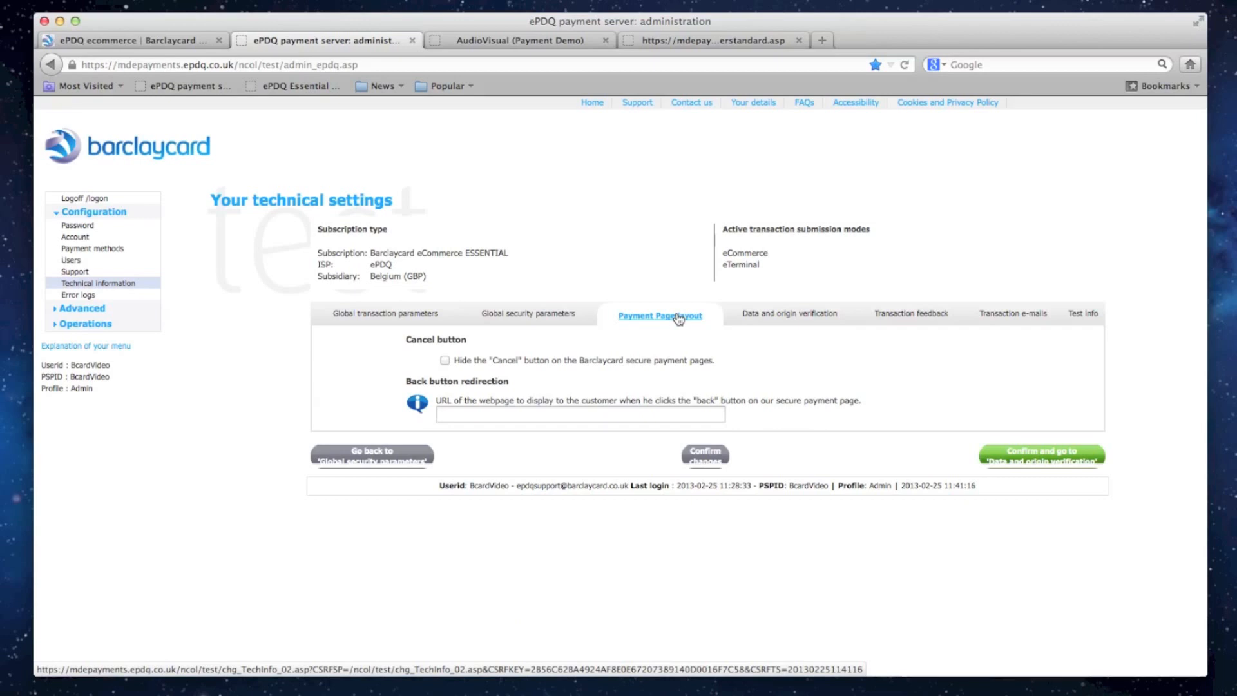
triple_click(671, 361)
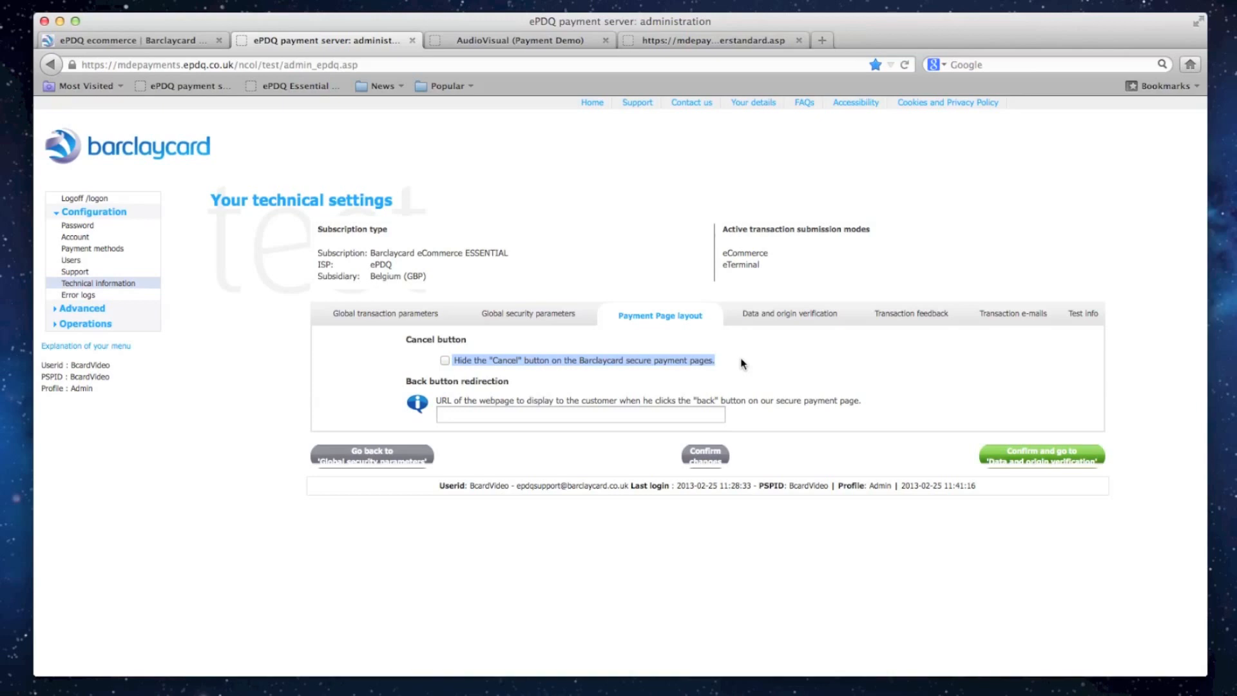
click(649, 414)
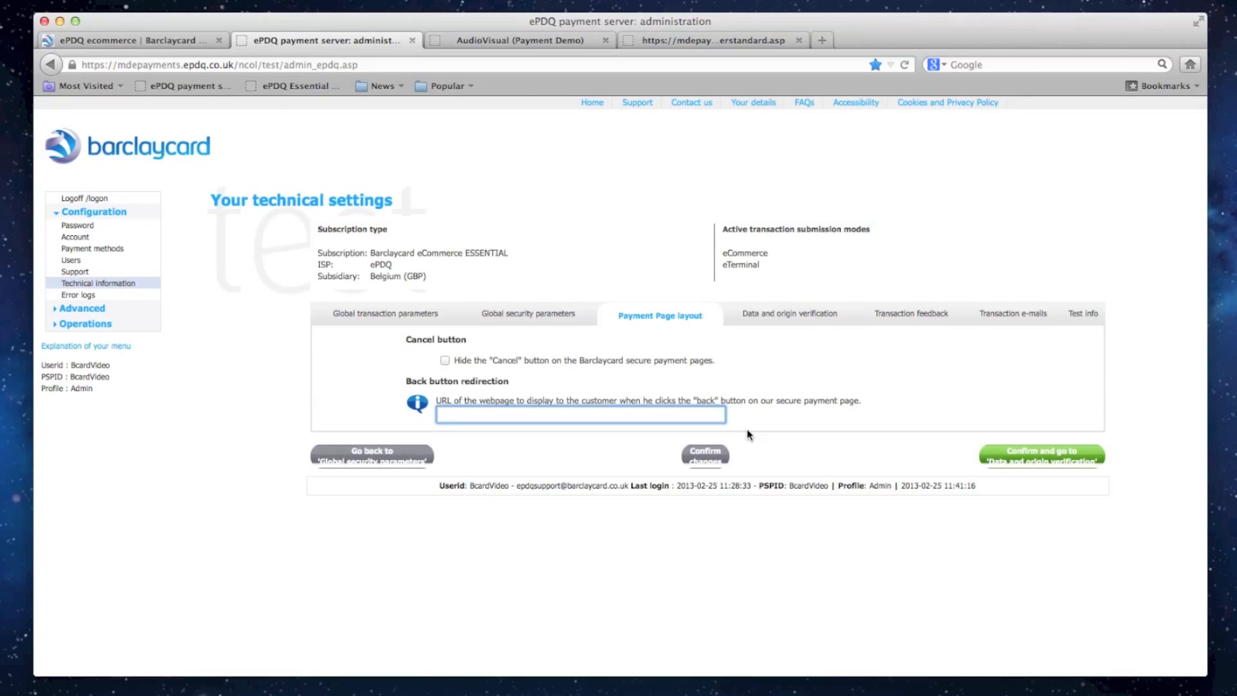
- Examine the data and origin verification settings for the merchant page URL and the SHA-IN pass phrase
click(809, 317)
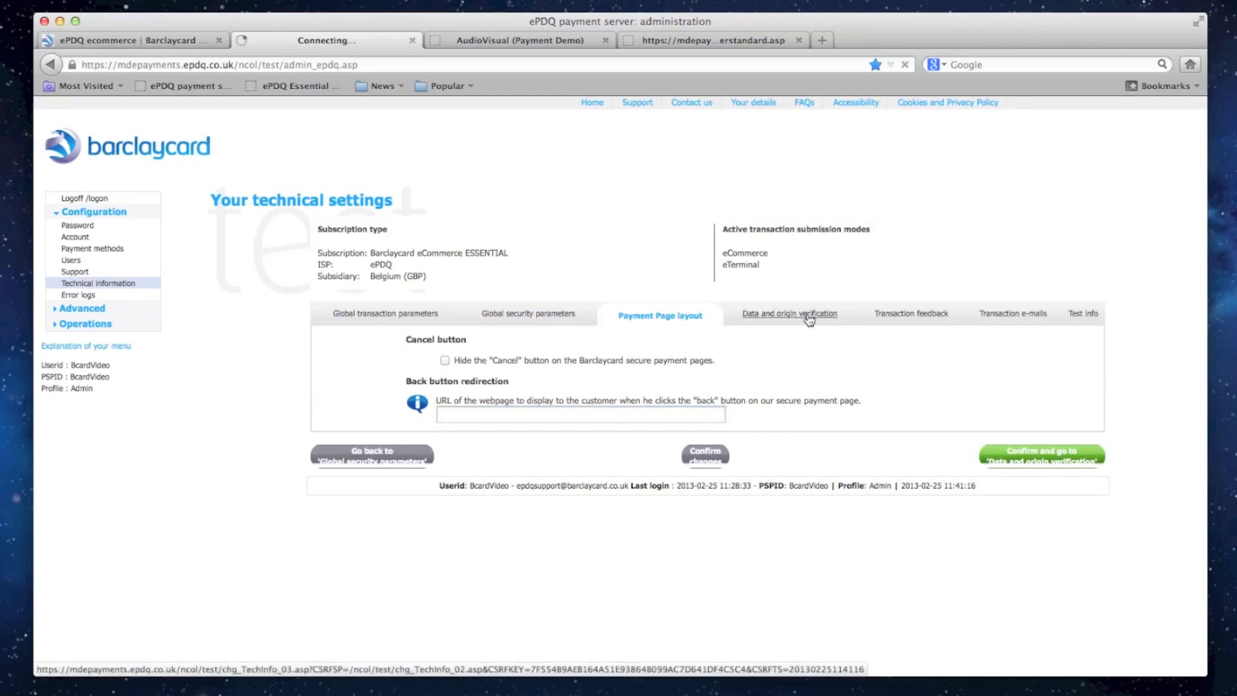
click(710, 389)
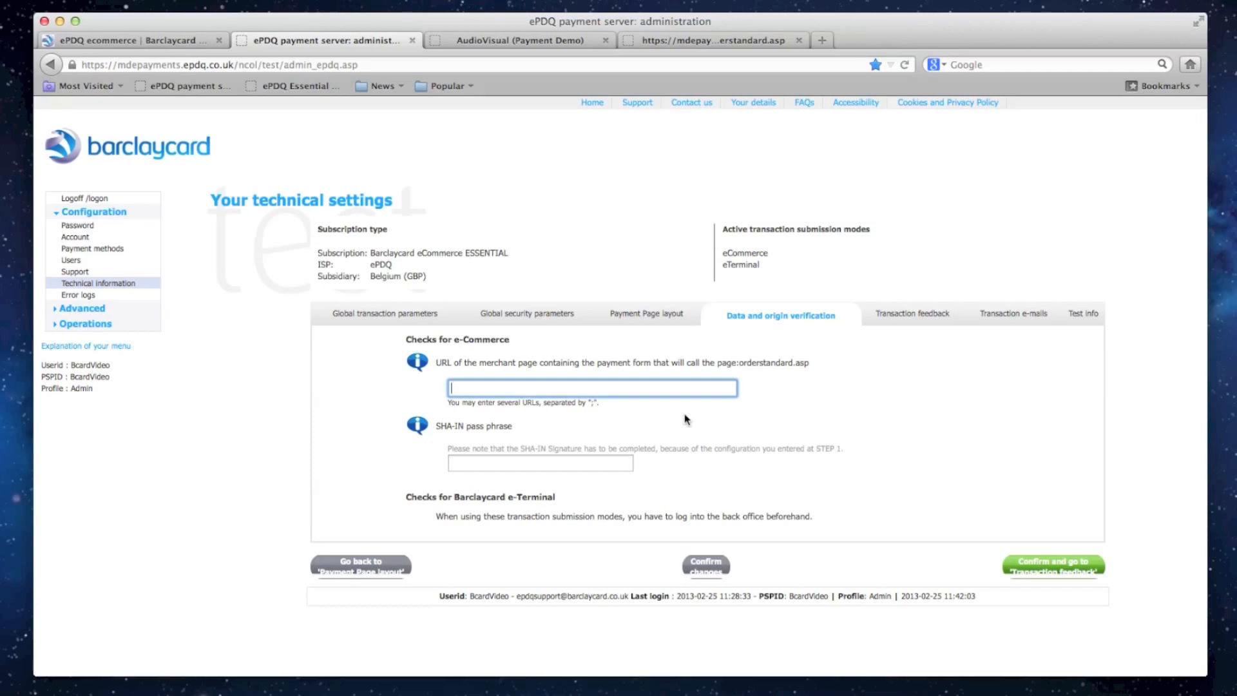
click(581, 463)
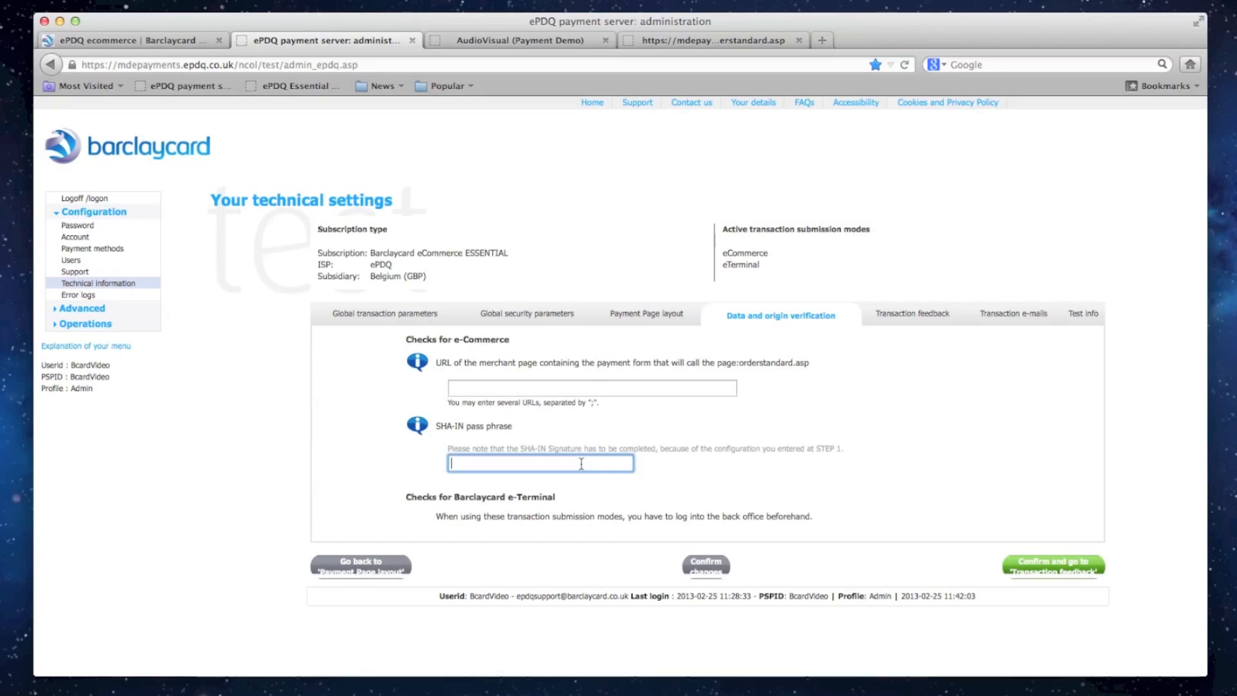
click(604, 435)
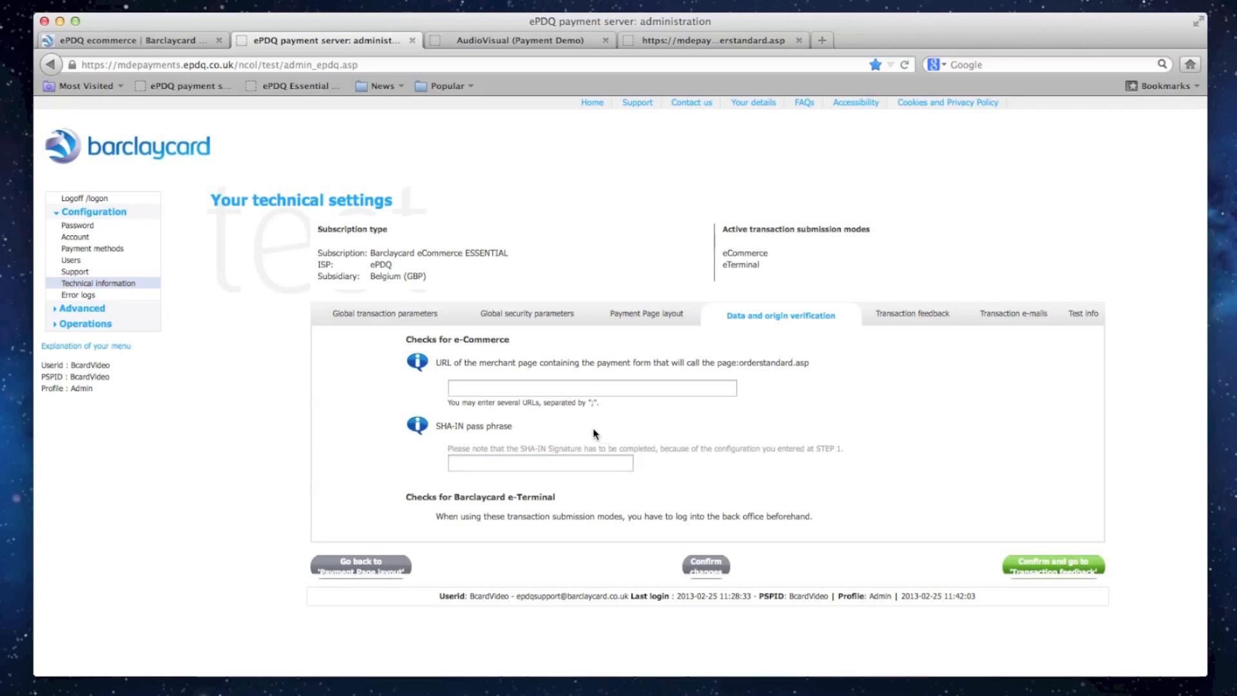
triple_click(550, 404)
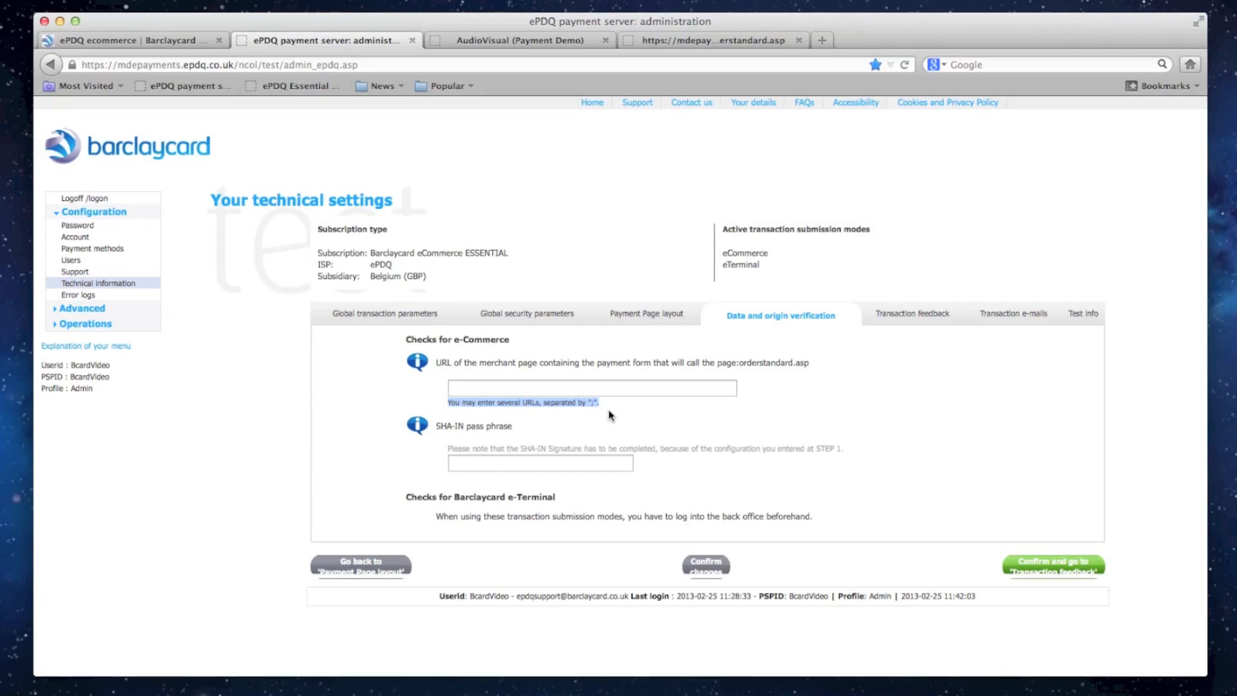
click(563, 467)
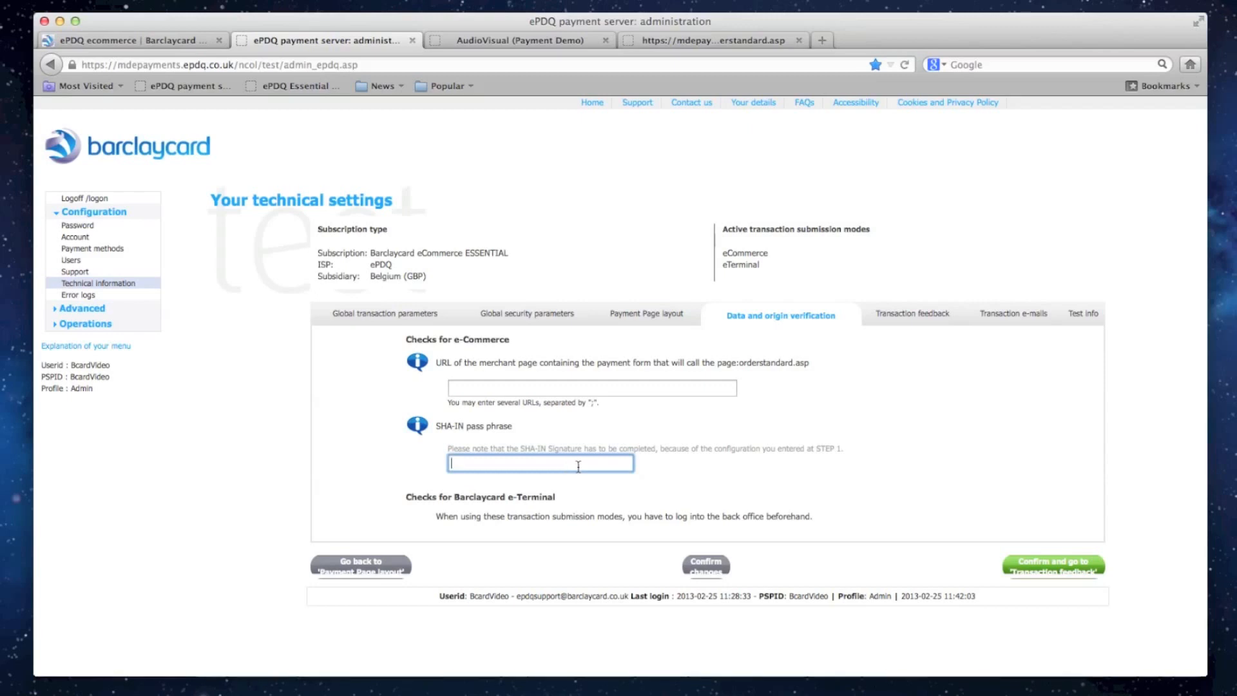
- Review the transaction feedback redirection URL fields for accepted, declined, uncertain and cancelled payments
click(911, 315)
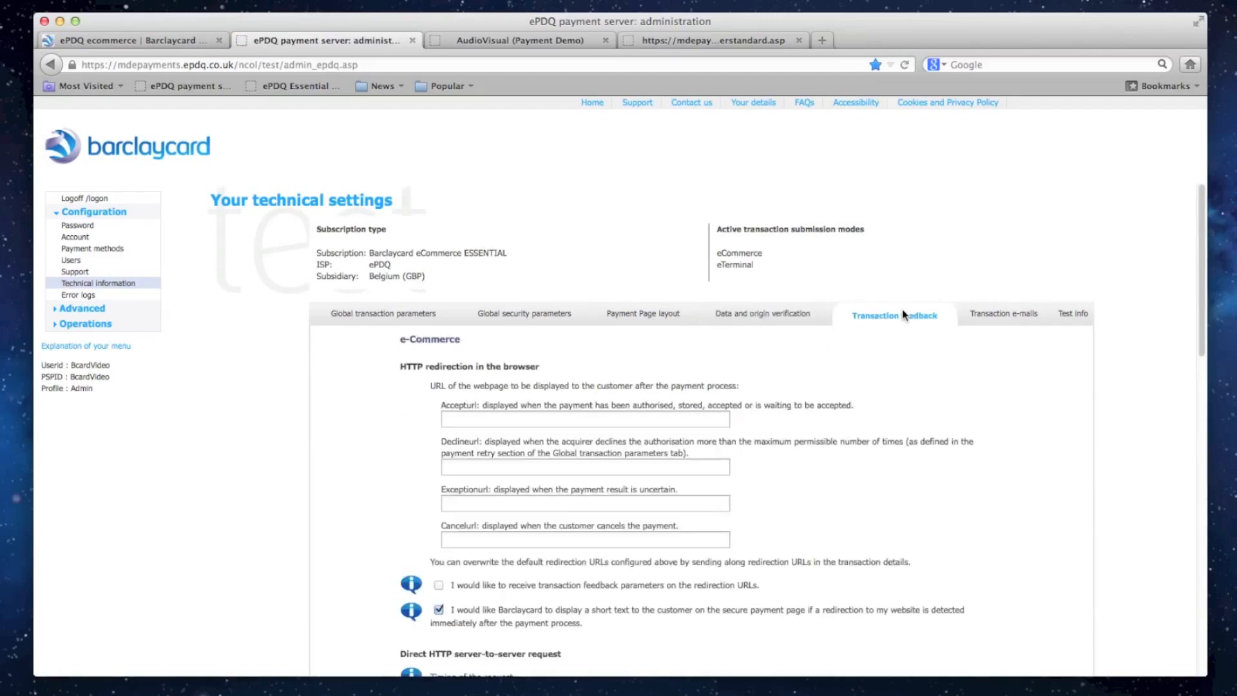
scroll(866, 361, down, 3)
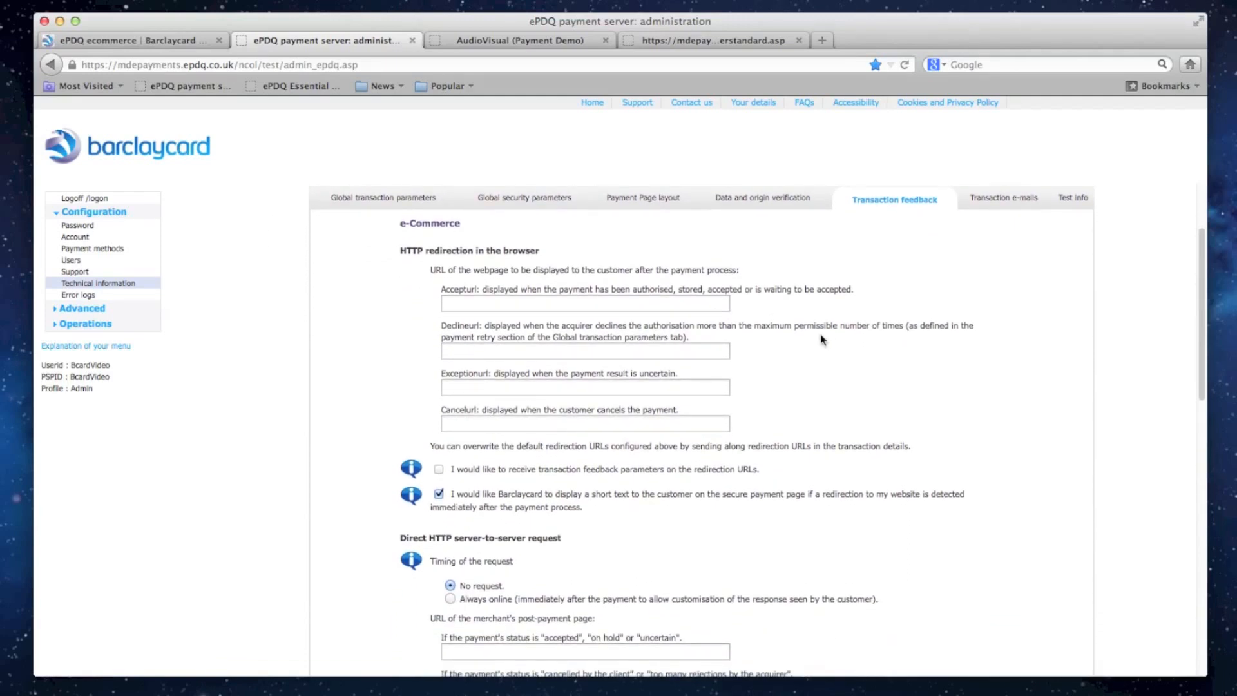
click(680, 308)
click(687, 352)
click(690, 388)
click(696, 423)
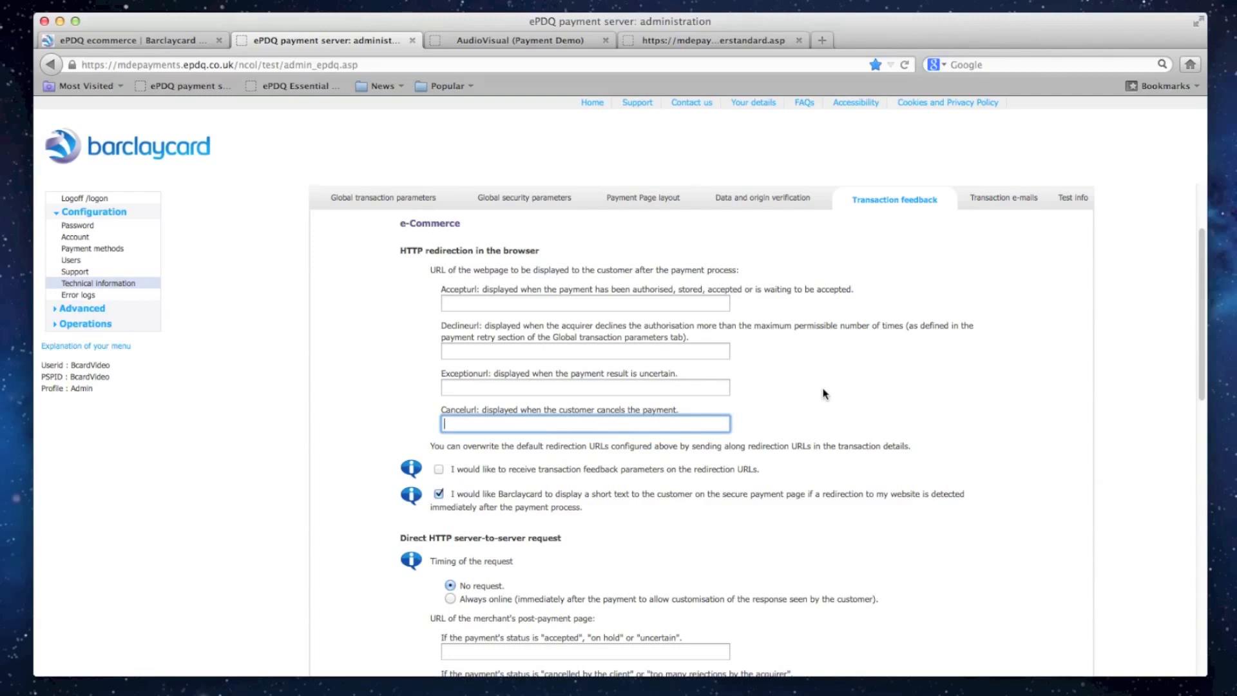
- Examine the option for receiving feedback parameters on the redirection URLs and the direct HTTP server-to-server request settings
scroll(825, 394, down, 5)
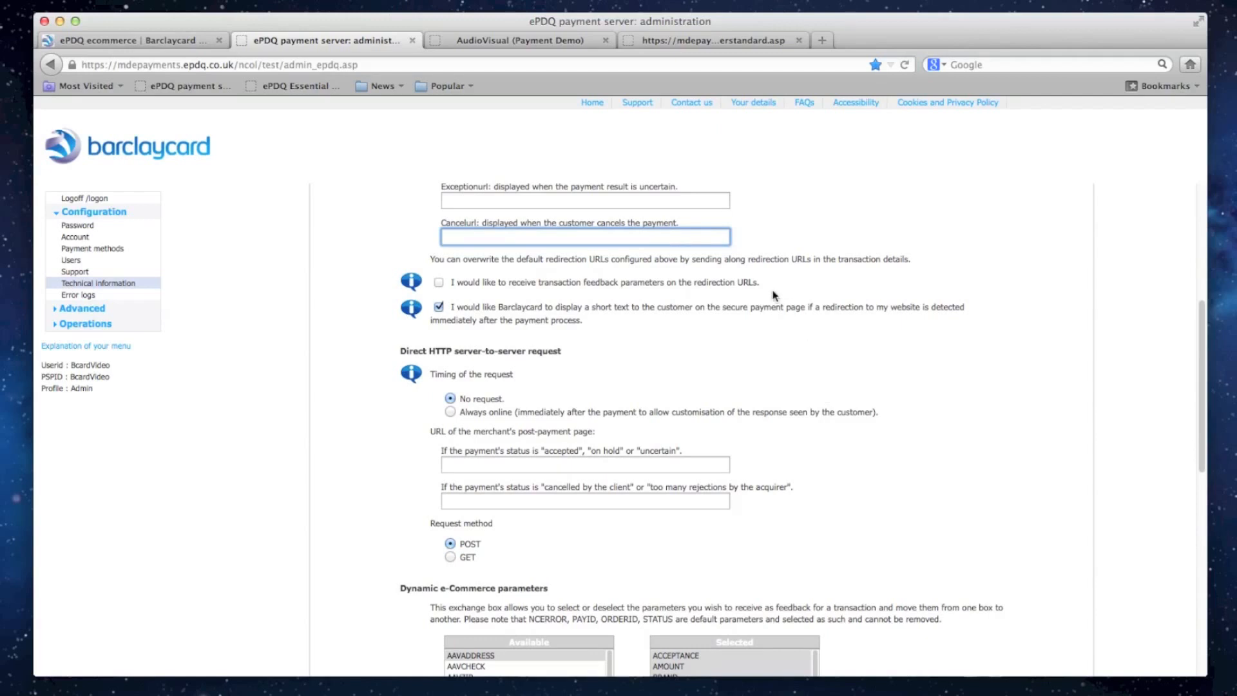
click(733, 281)
triple_click(733, 282)
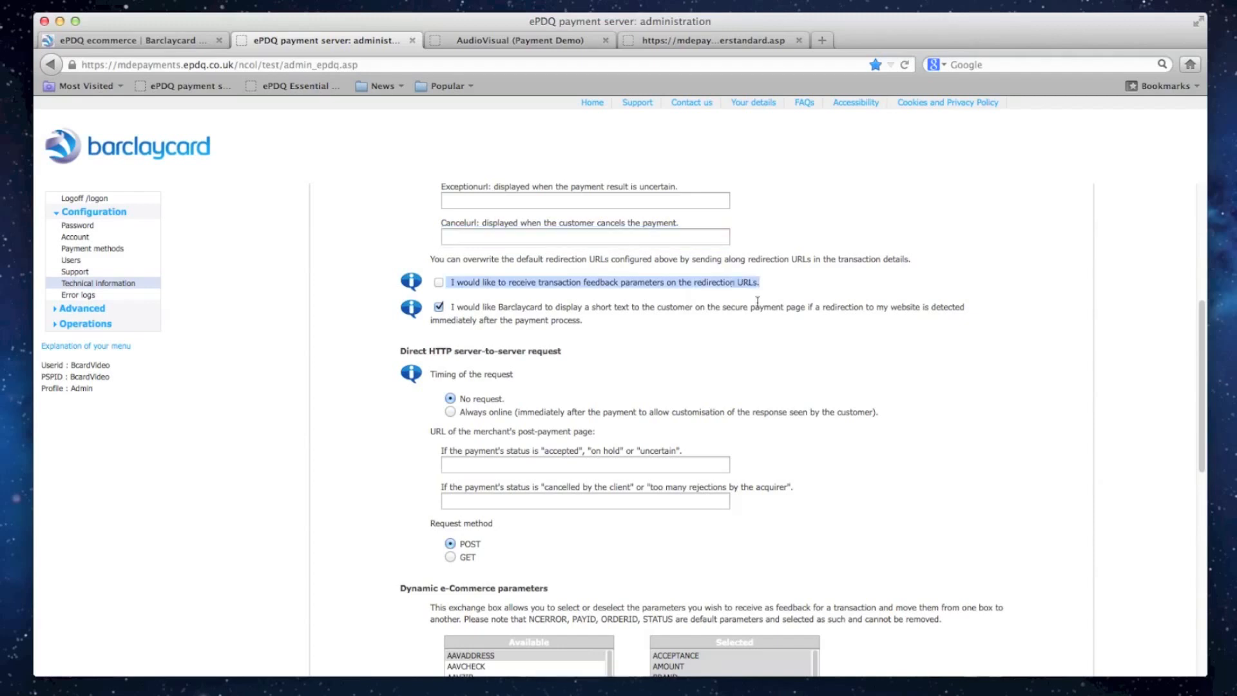
click(755, 392)
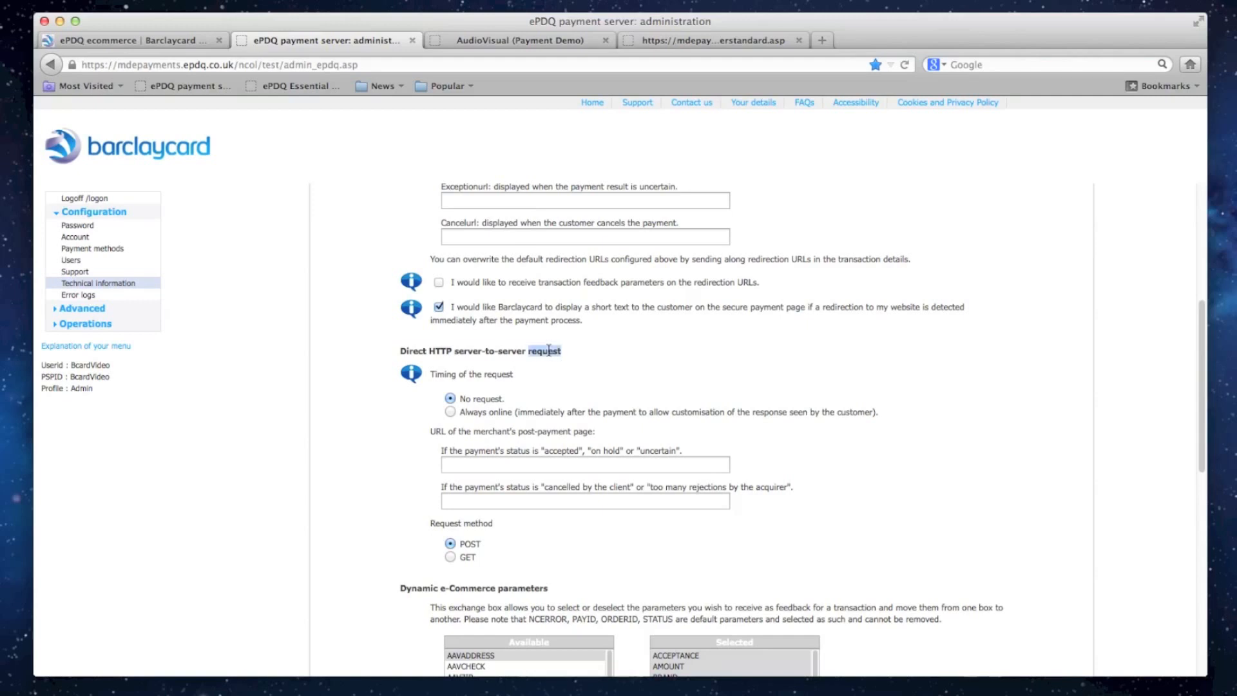
triple_click(548, 349)
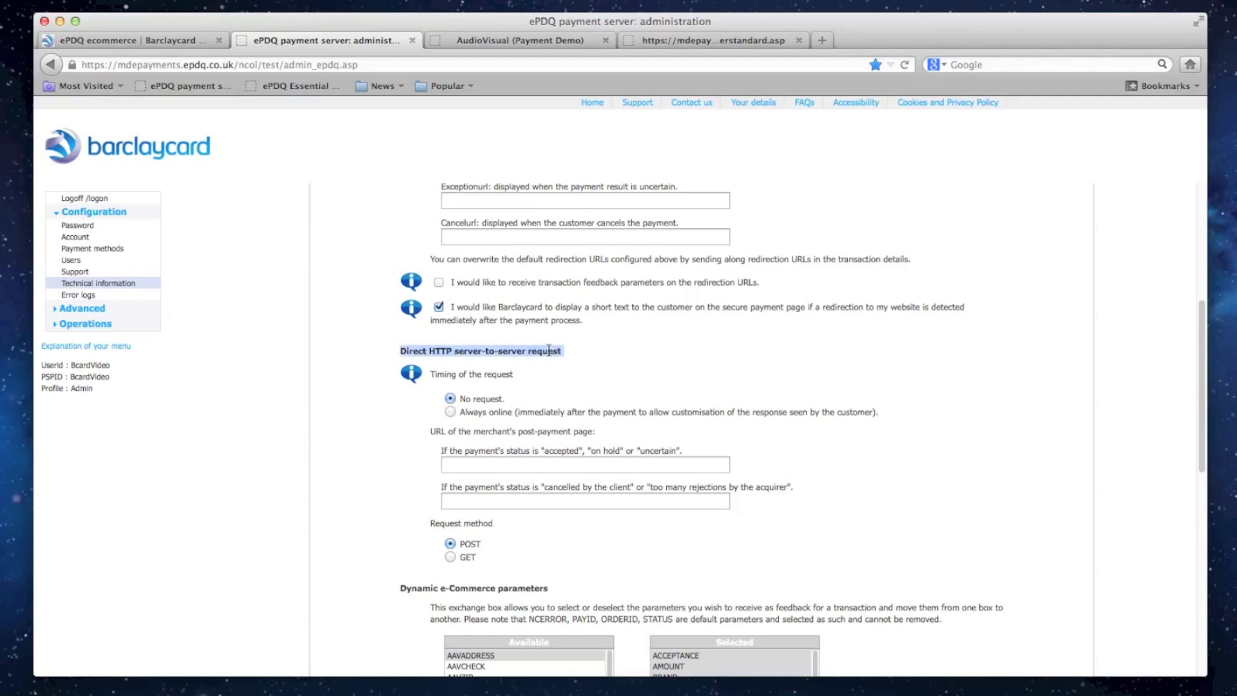
click(630, 373)
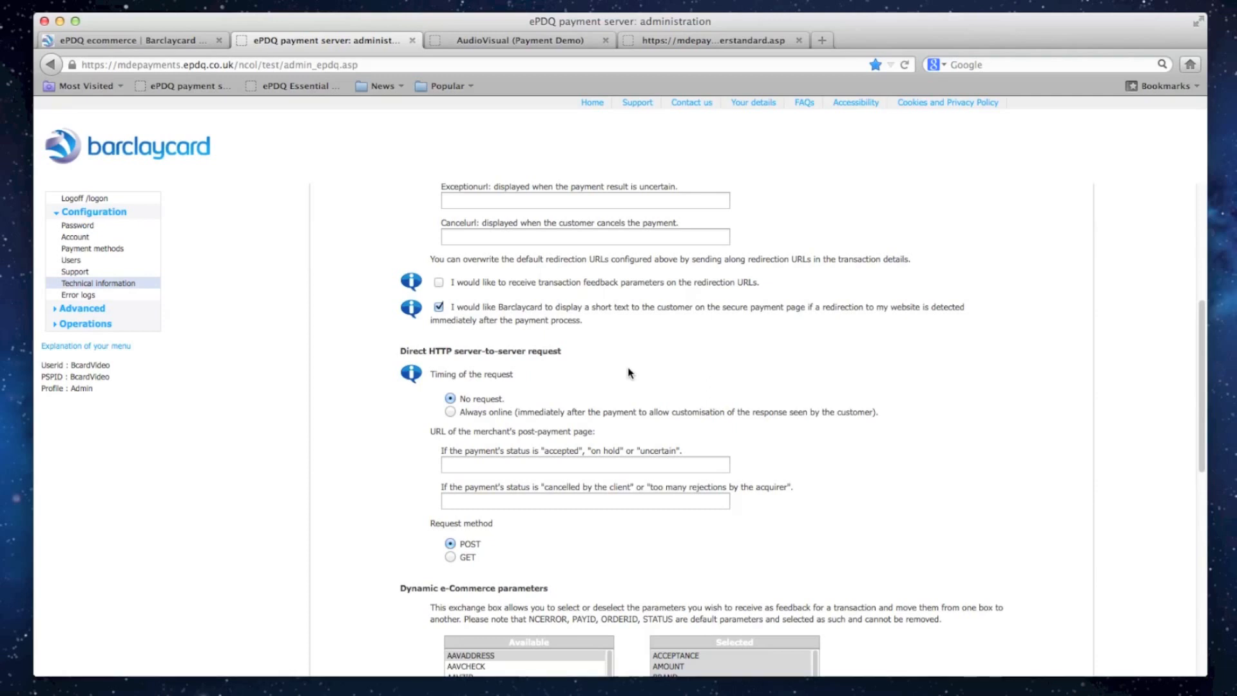
- Examine the dynamic e-Commerce parameters and the SHA-OUT pass phrase under all transaction submission modes
scroll(987, 412, down, 5)
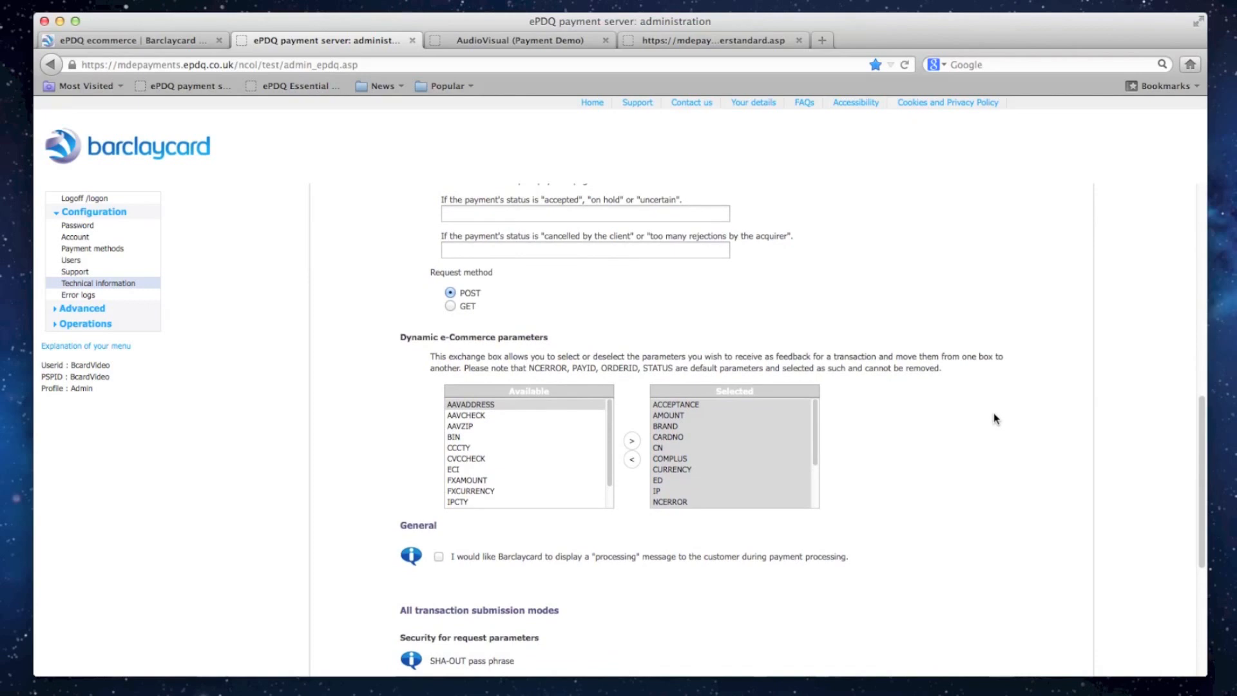
scroll(994, 419, down, 1)
scroll(993, 418, down, 6)
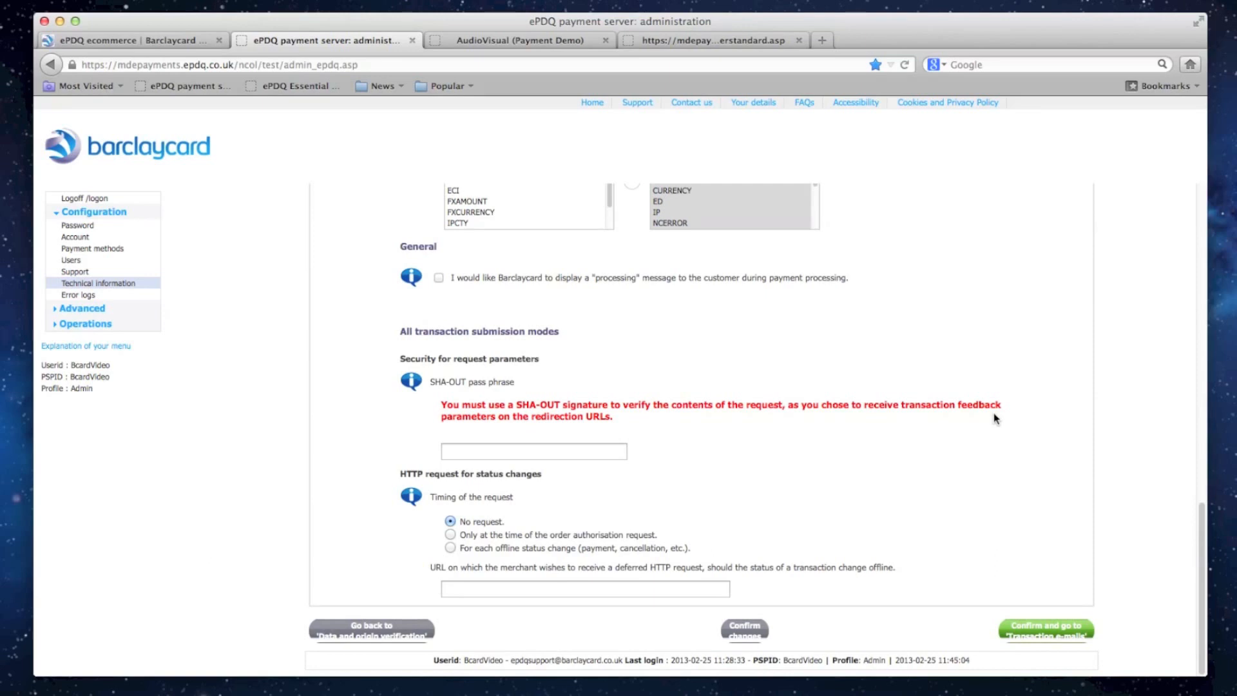
scroll(993, 413, down, 1)
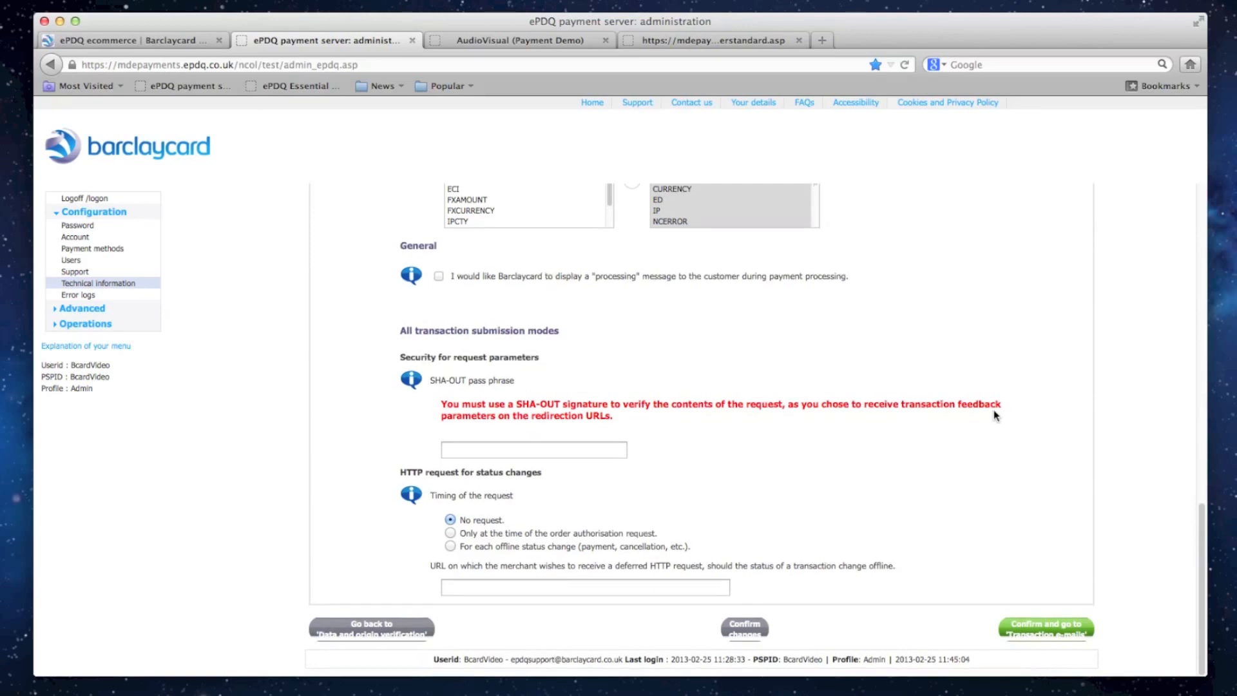
click(603, 449)
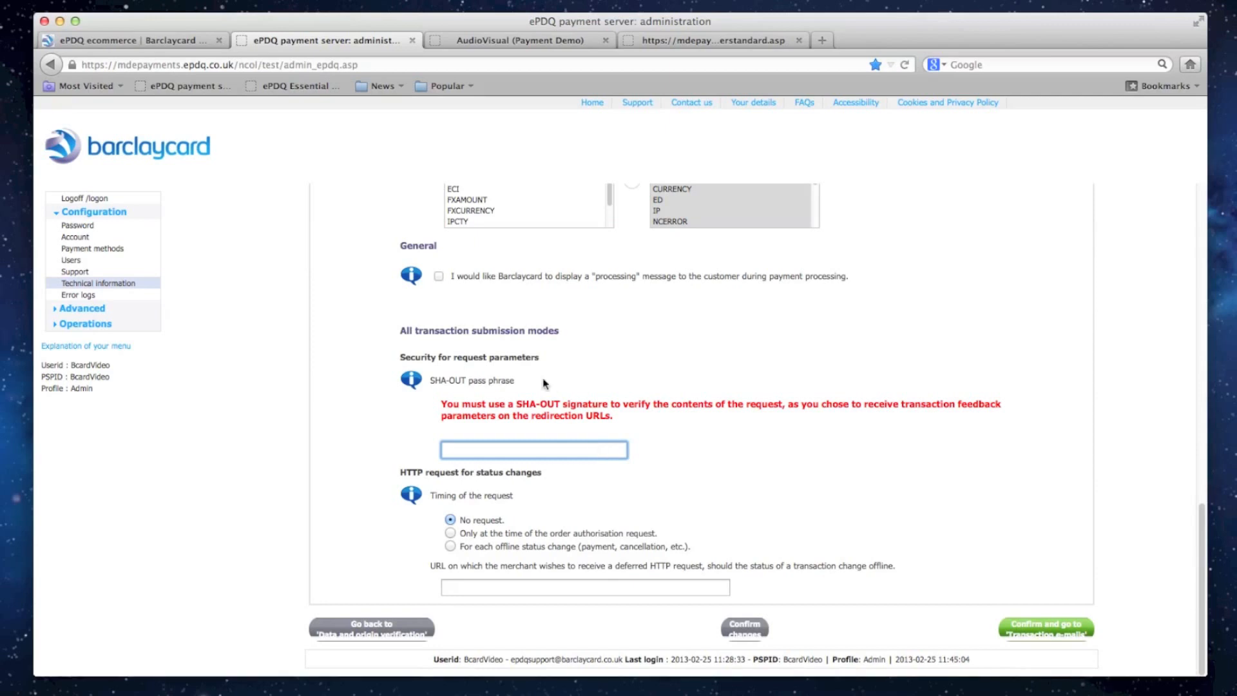
triple_click(512, 331)
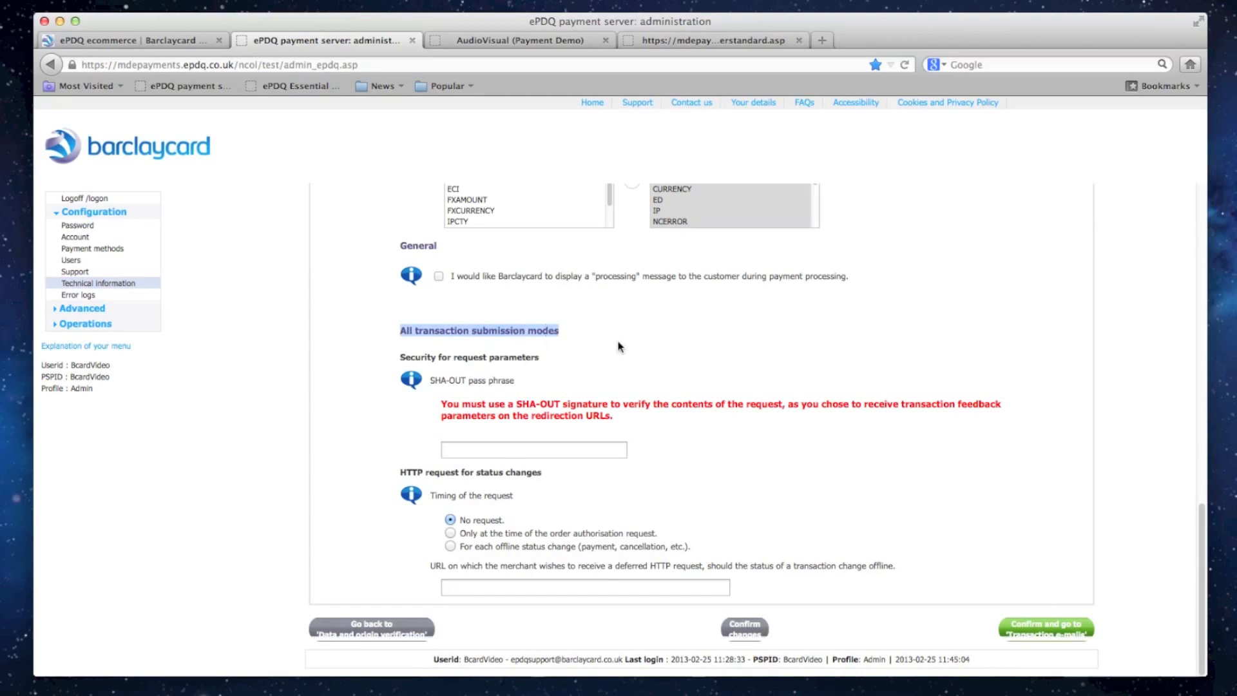
click(631, 380)
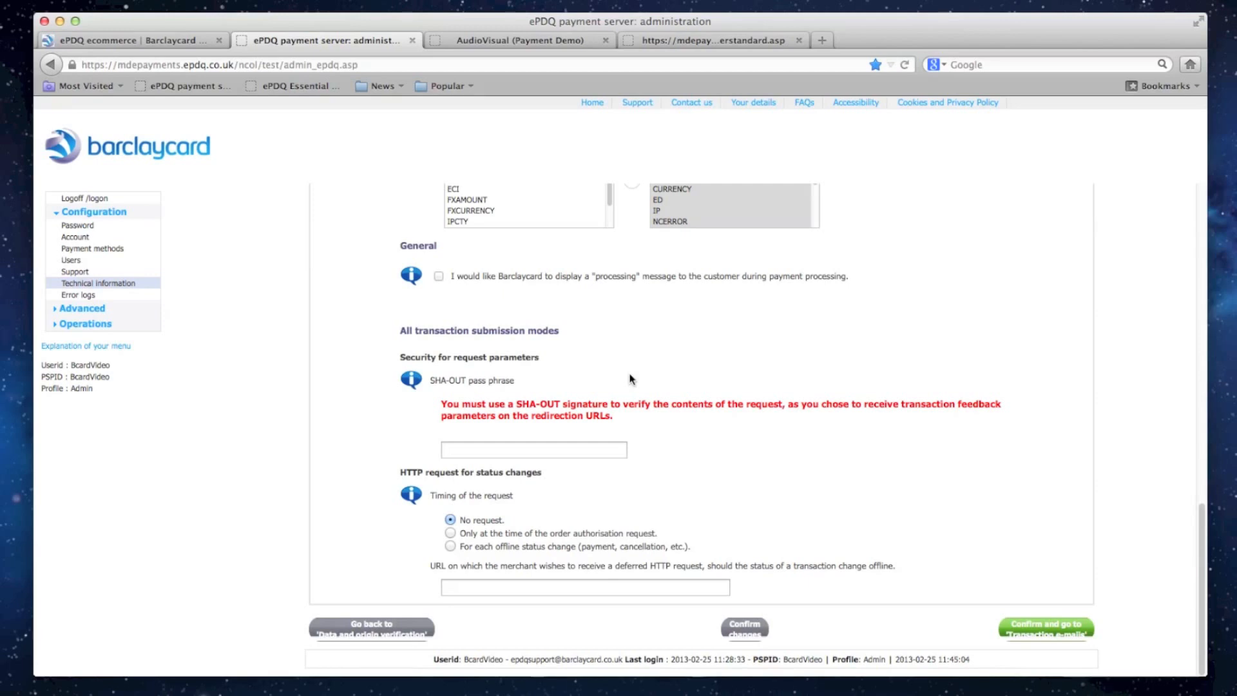
- Review the transaction e-mail settings for the merchant and the customer
scroll(631, 380, up, 10)
click(1003, 317)
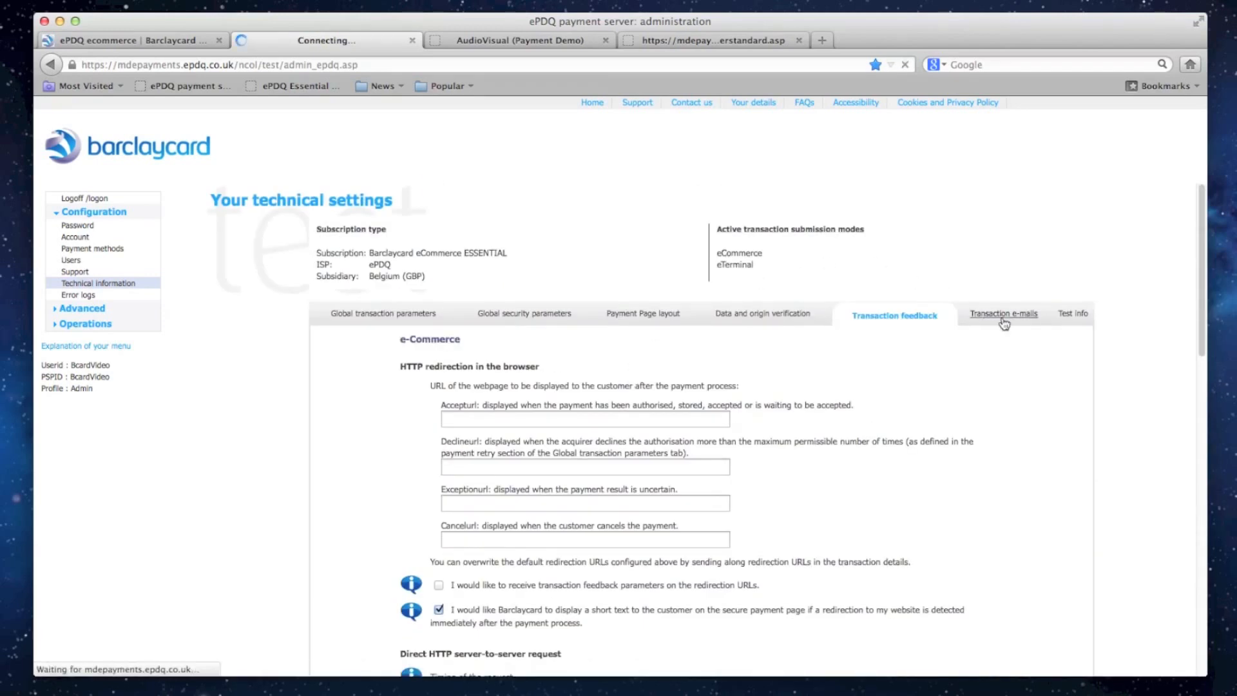
scroll(1004, 323, down, 4)
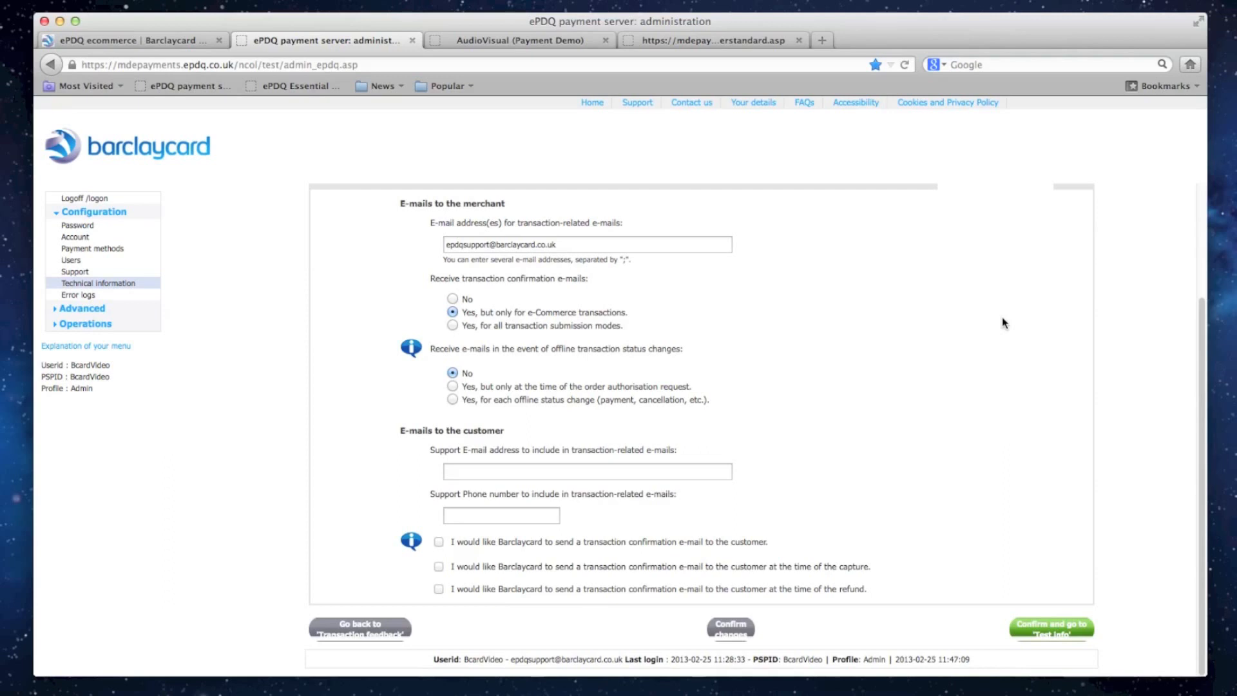
- Switch to documentedscript.php in the text editor and go through the SHA signature parameters down to PSPID
key(super+shift+2)
key(super+Tab)
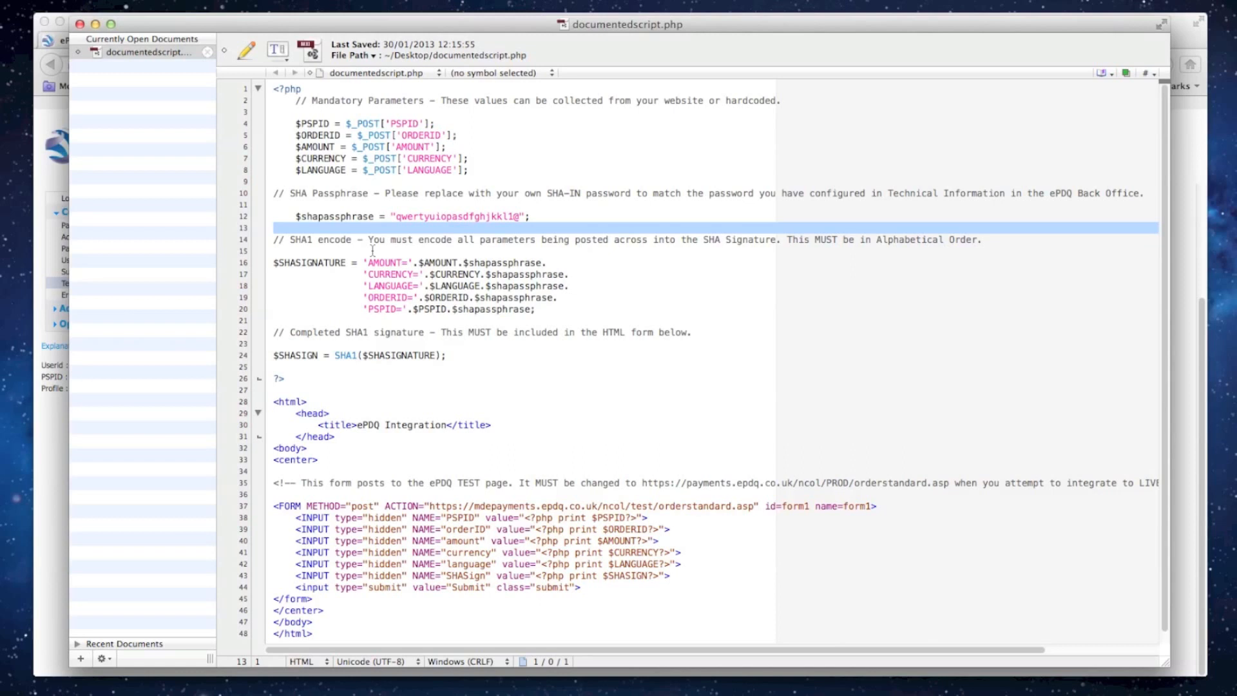
click(389, 271)
key(Down)
key(Down)
key(Down)
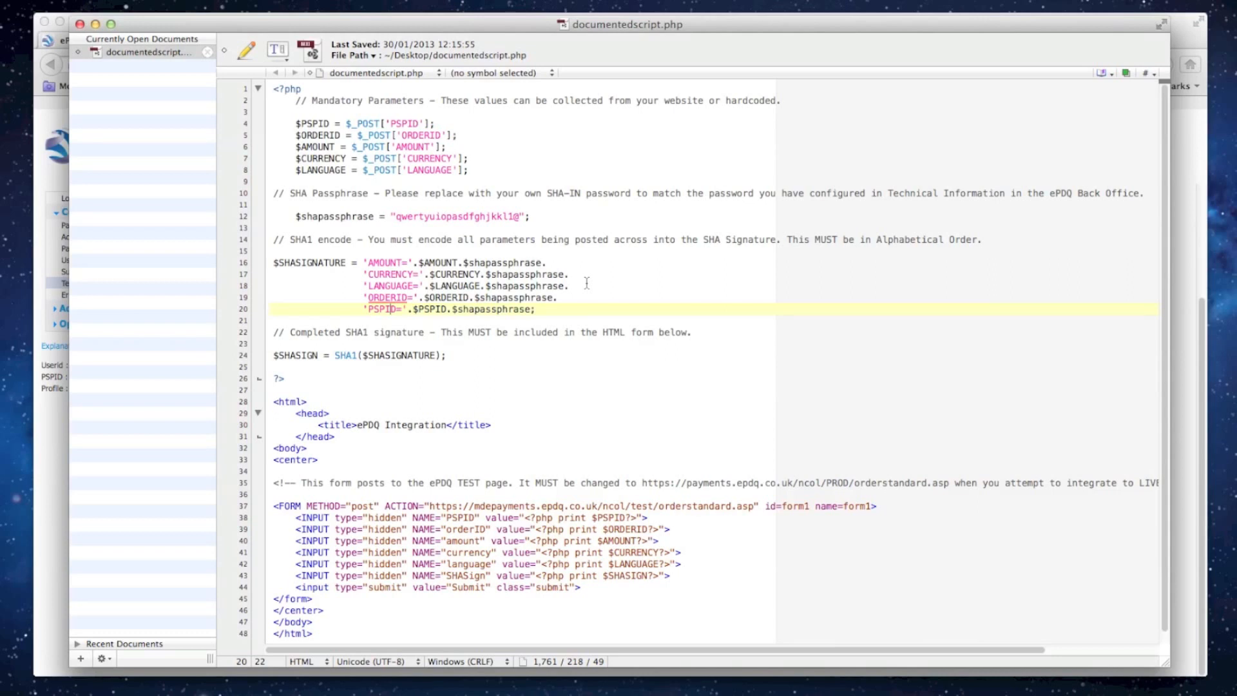
- Highlight the $shapassphrase variable and its value, and the parameter lines from AMOUNT to PSPID that build the signature string
drag(295, 217, 386, 216)
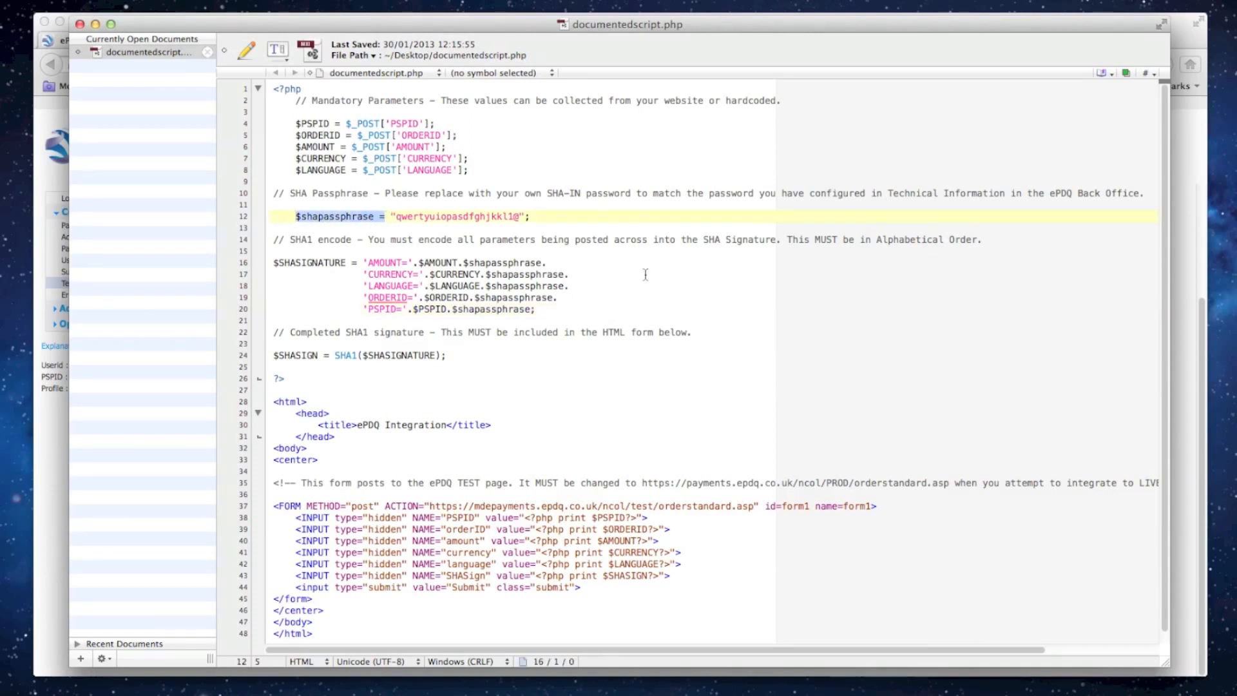
double_click(478, 217)
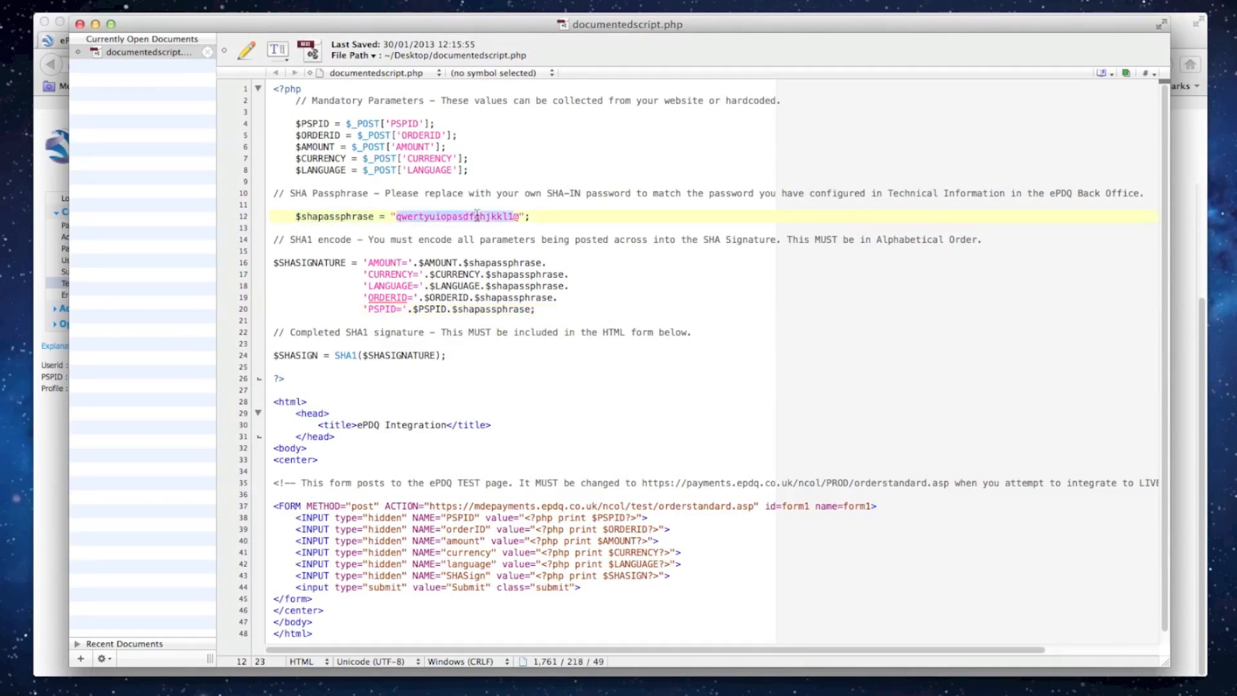
click(683, 320)
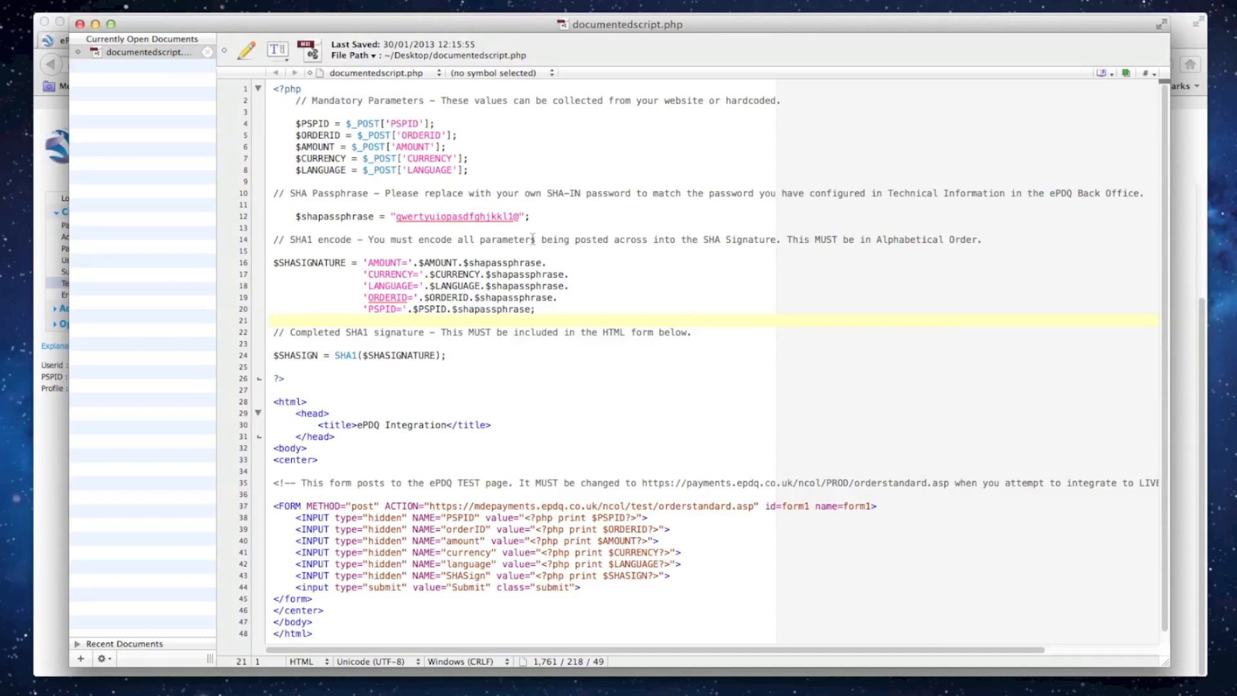
click(361, 262)
drag(362, 263, 542, 309)
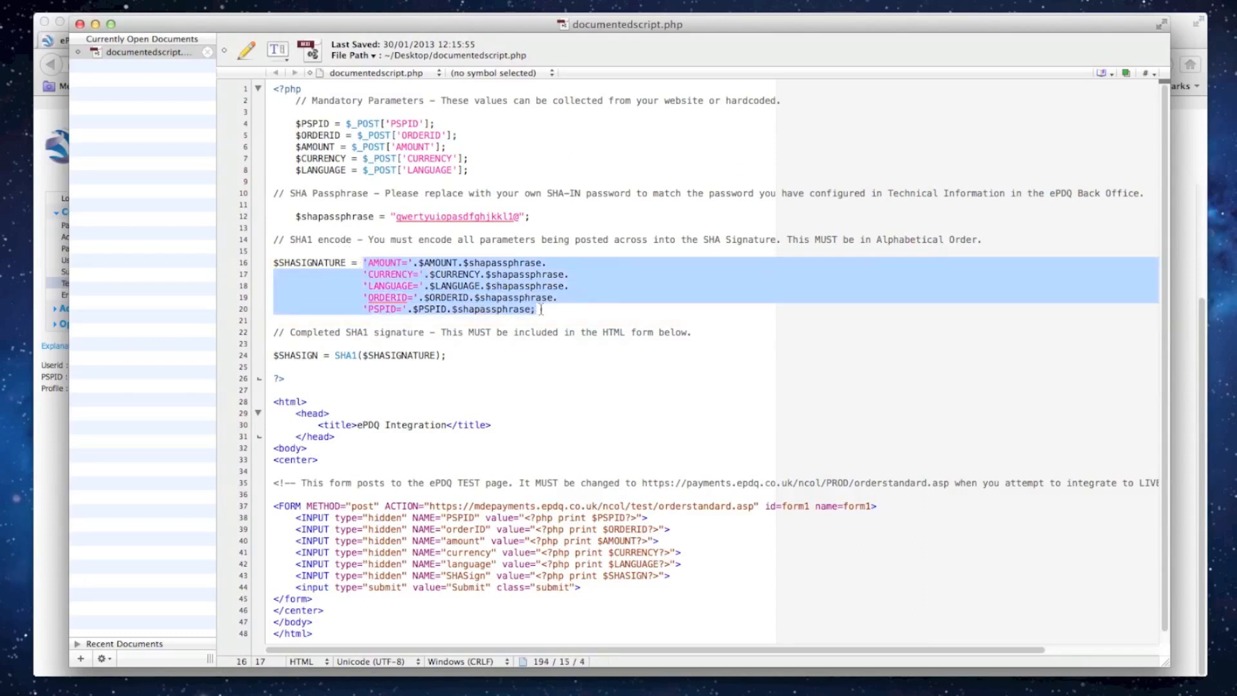
click(573, 313)
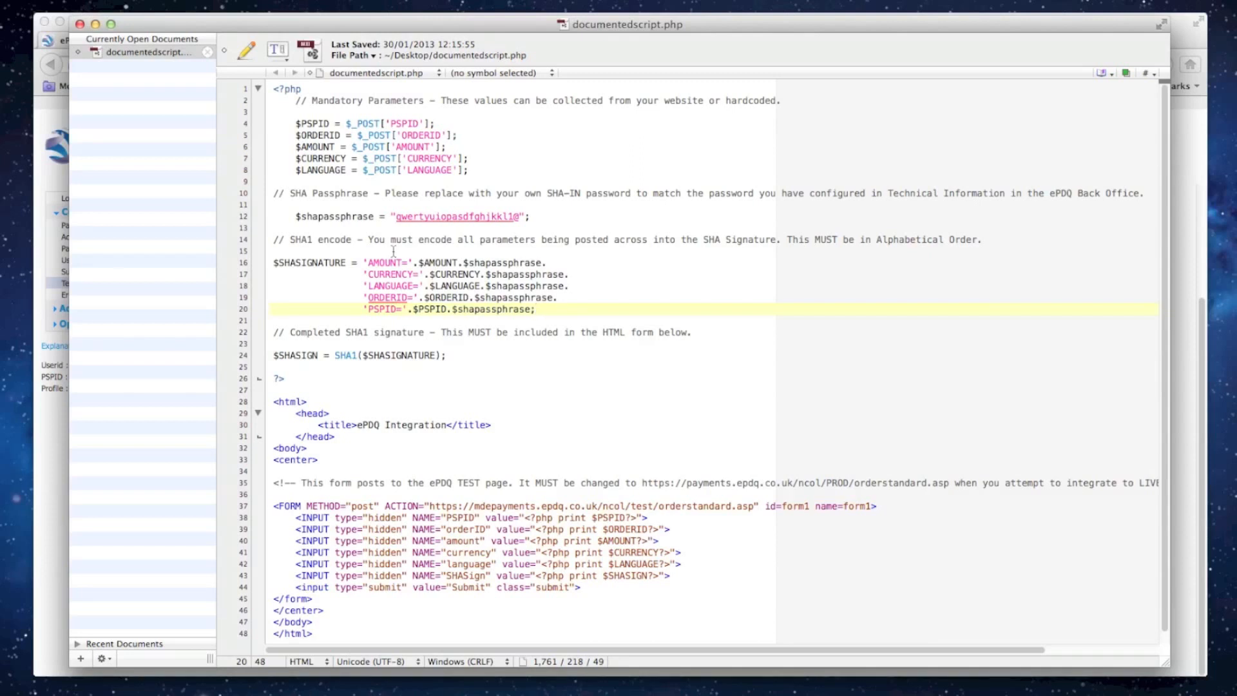
- Highlight the $SHASIGNATURE variable and the line that hashes it with SHA1 into $SHASIGN
drag(274, 260, 346, 262)
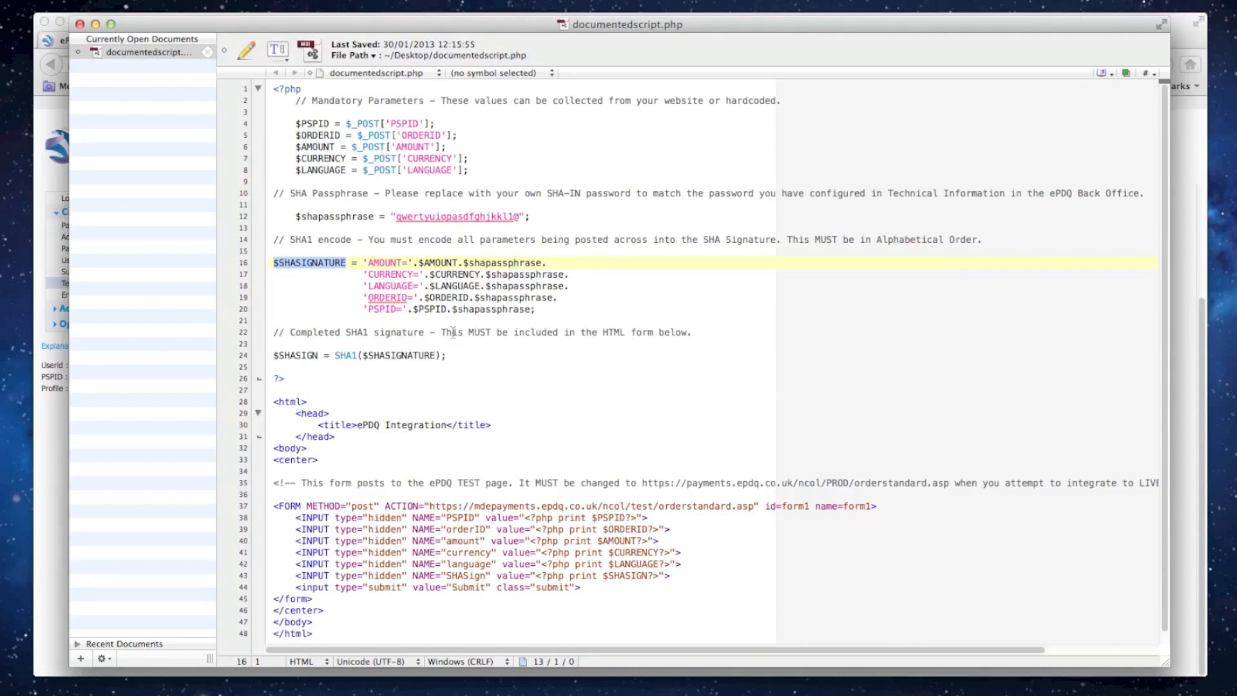
click(395, 356)
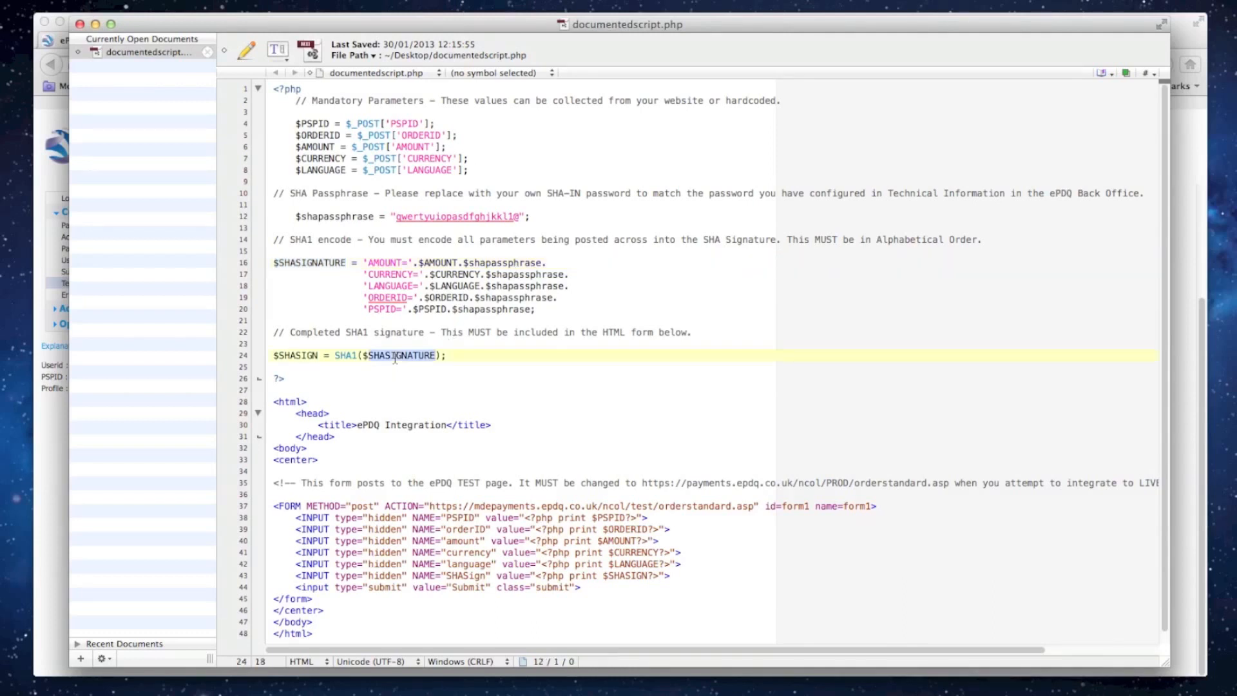
triple_click(395, 357)
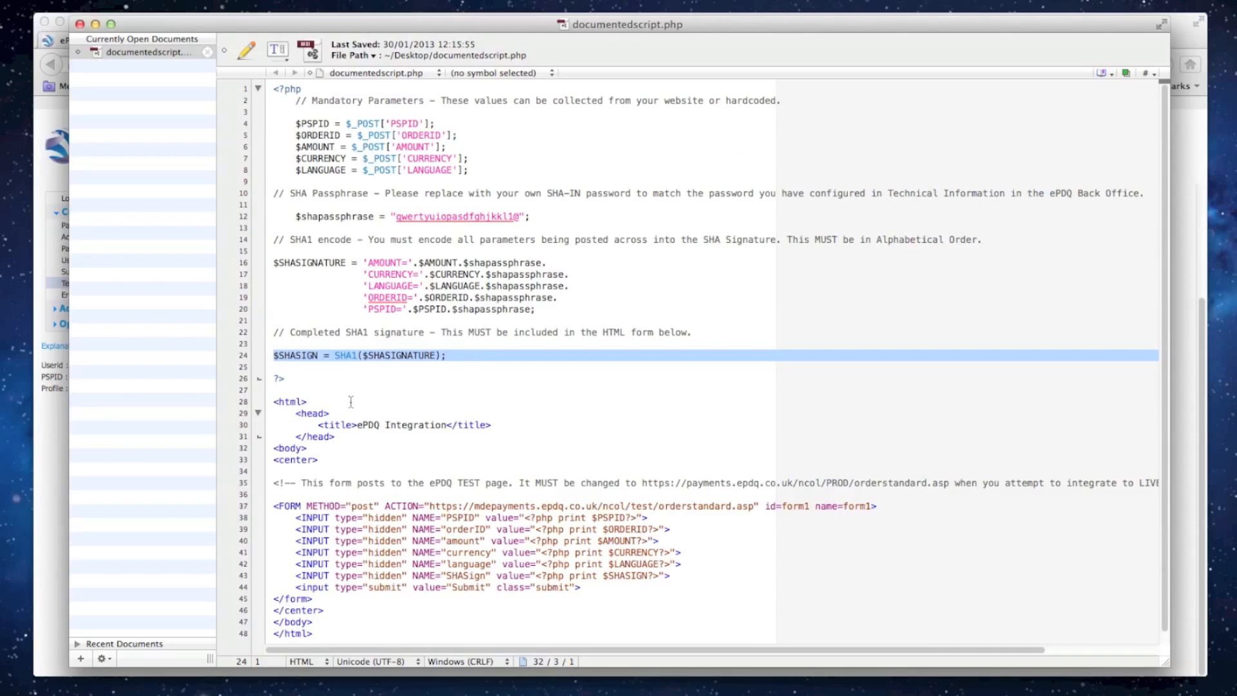
- Highlight the HTML form block of the script and compare its hidden inputs with the AMOUNT and CURRENCY signature entries
drag(276, 402, 330, 627)
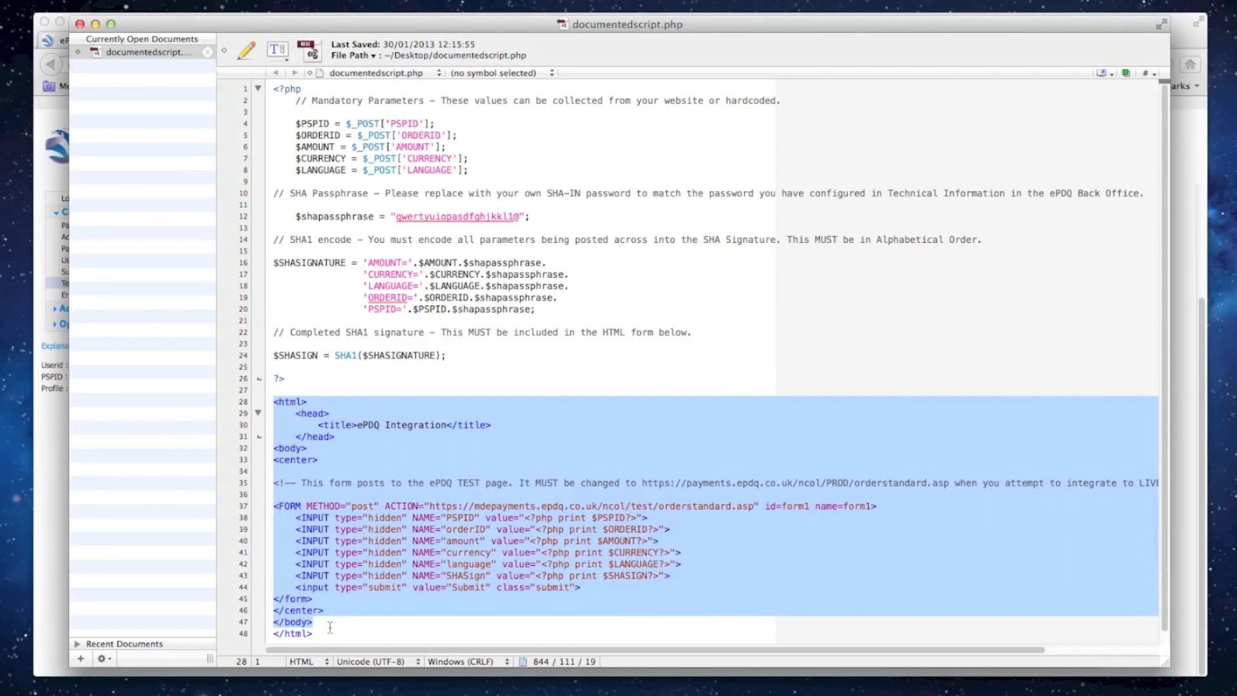
click(351, 615)
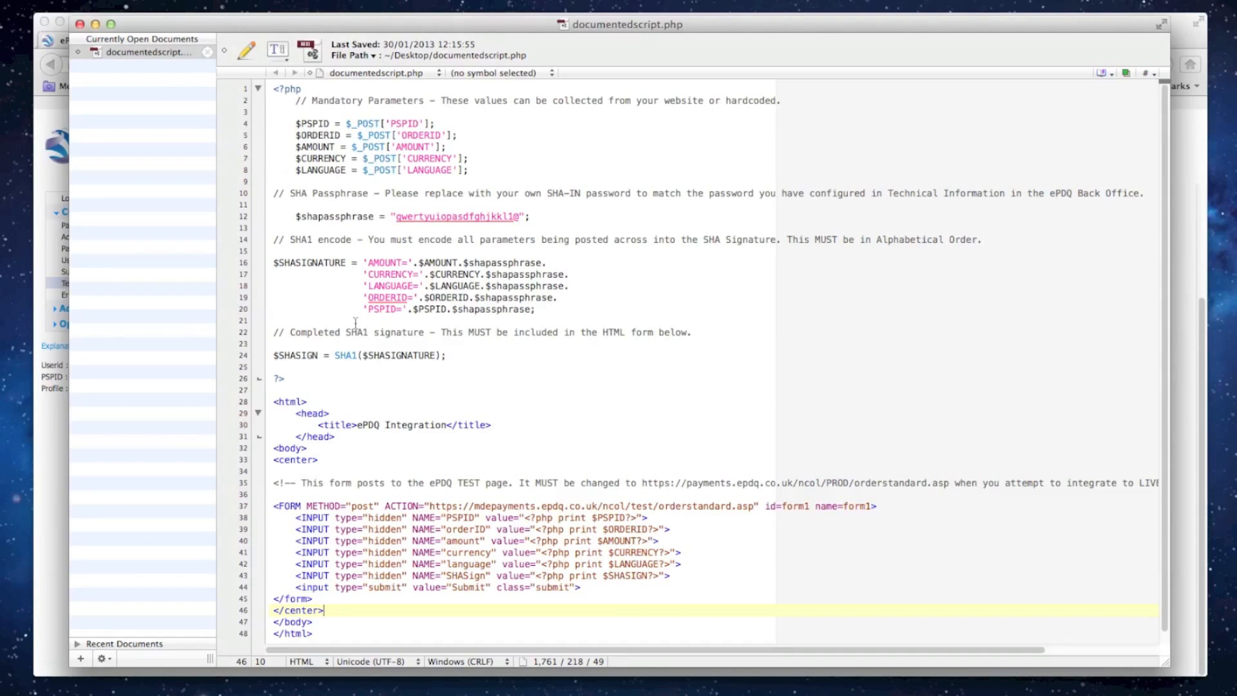
click(391, 262)
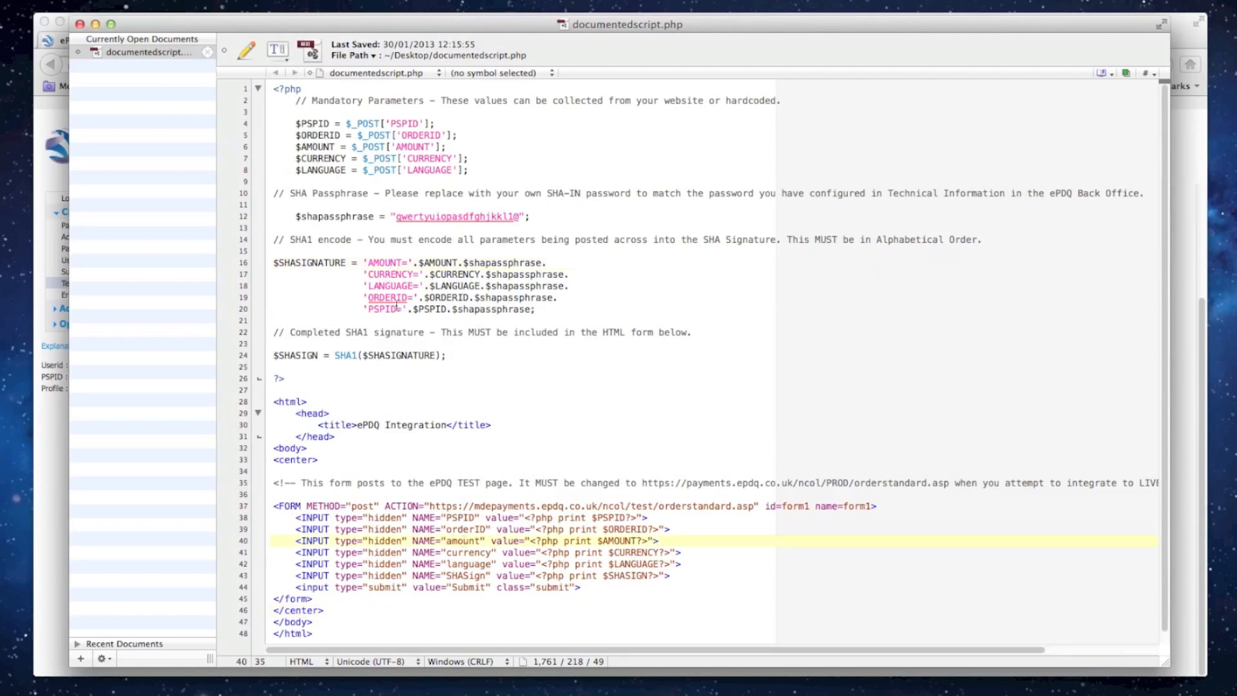
click(389, 275)
click(470, 553)
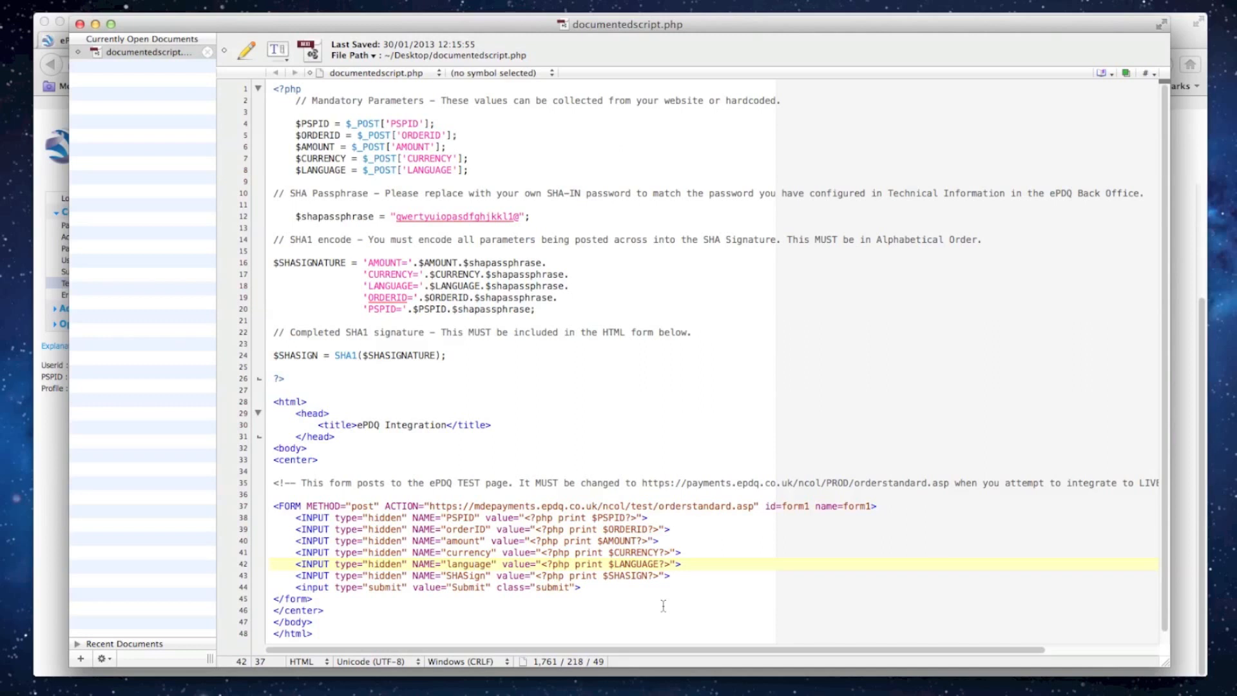
- Switch back to the ePDQ back office in the browser and review the test info for simulated results and test payments
key(super+Tab)
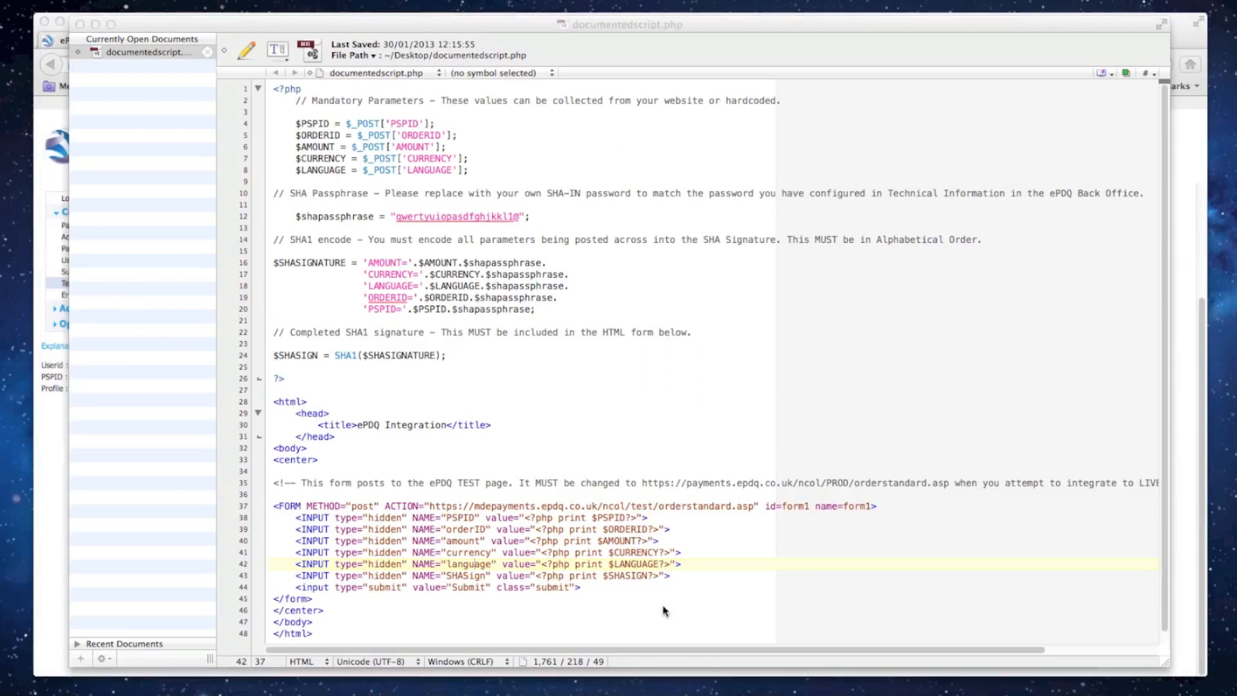
scroll(665, 610, up, 2)
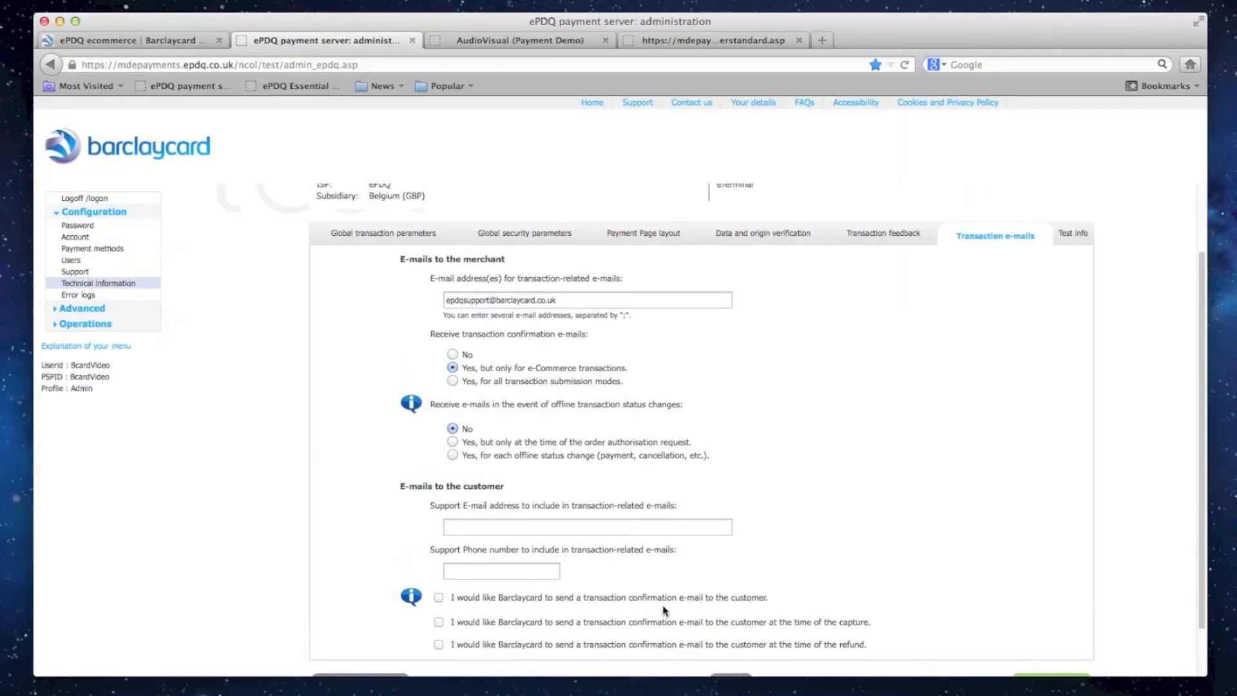
click(1074, 245)
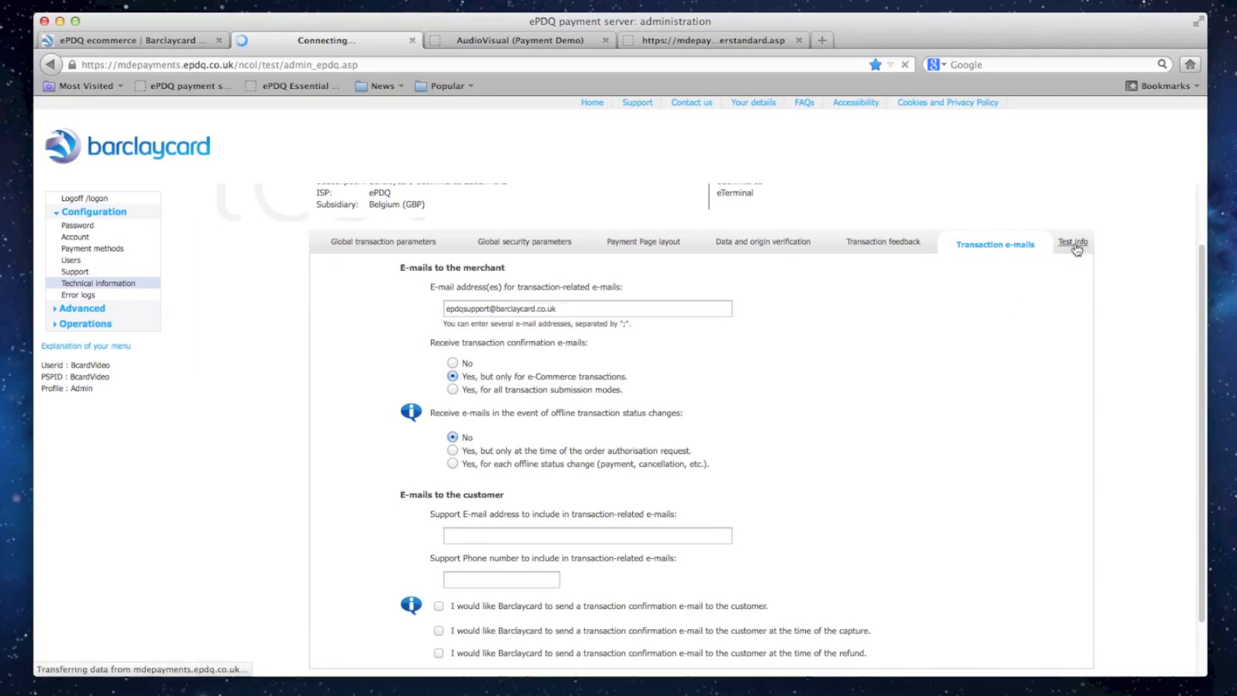
scroll(1075, 242, down, 2)
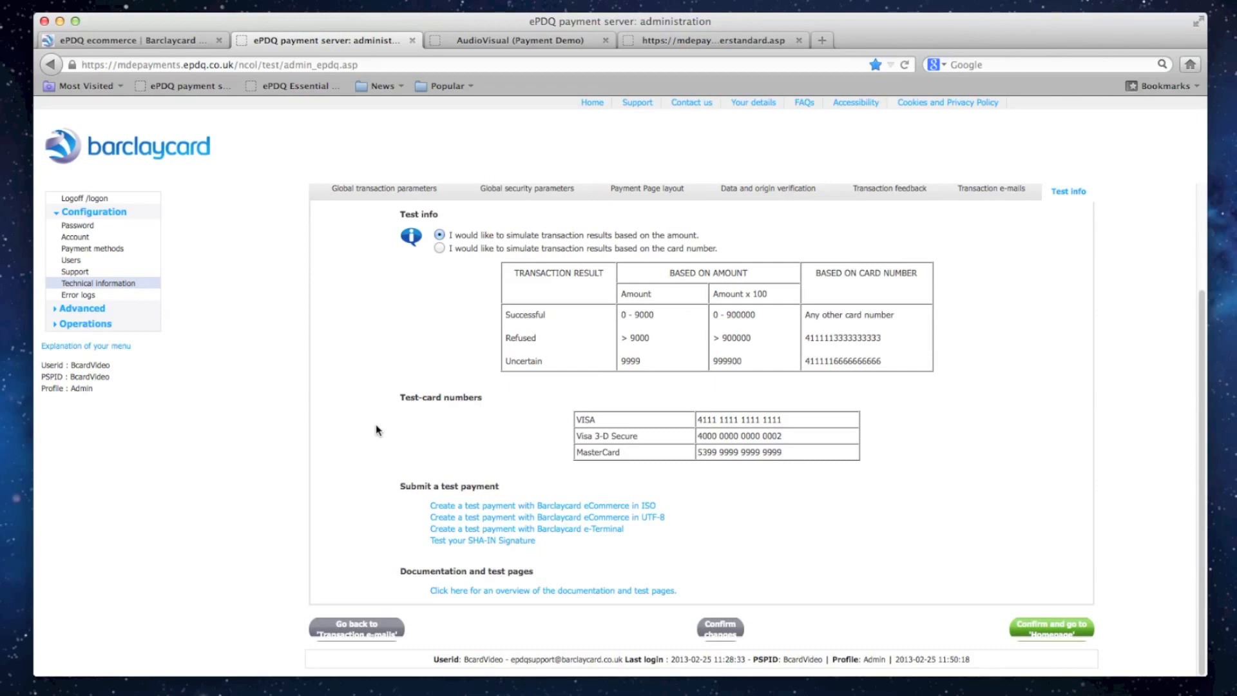
- Open the ticket inbox on the Barclaycard support site
scroll(376, 430, up, 5)
click(637, 105)
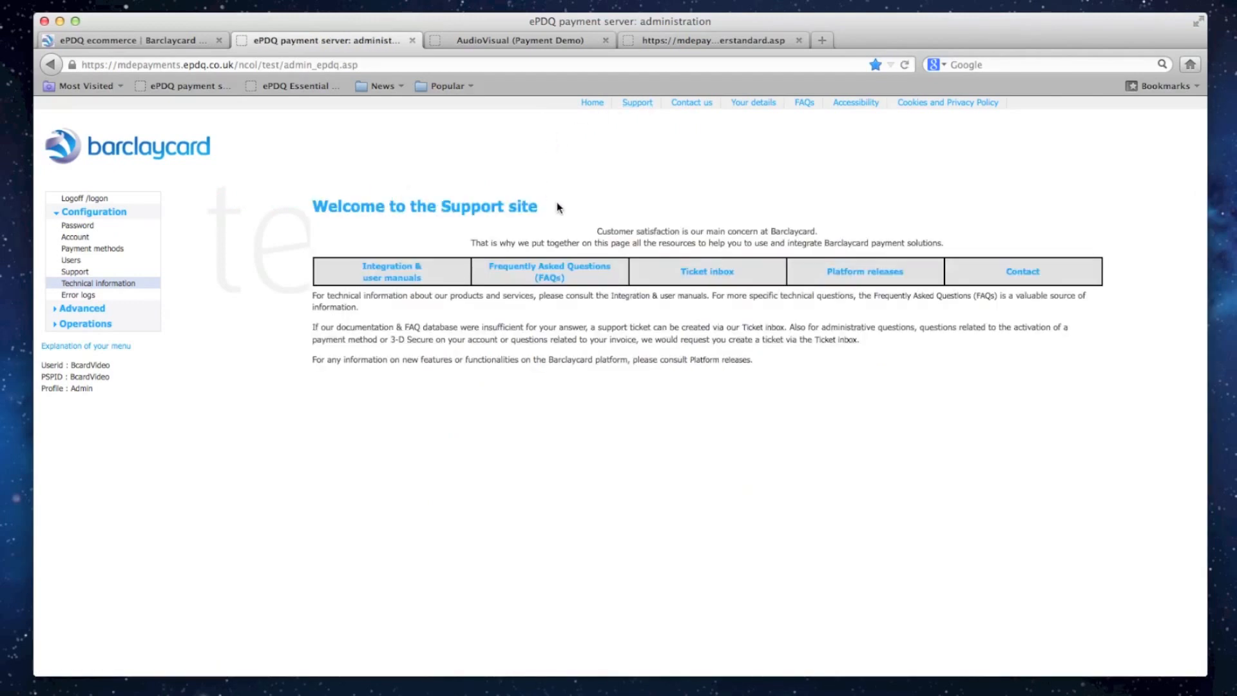
click(710, 273)
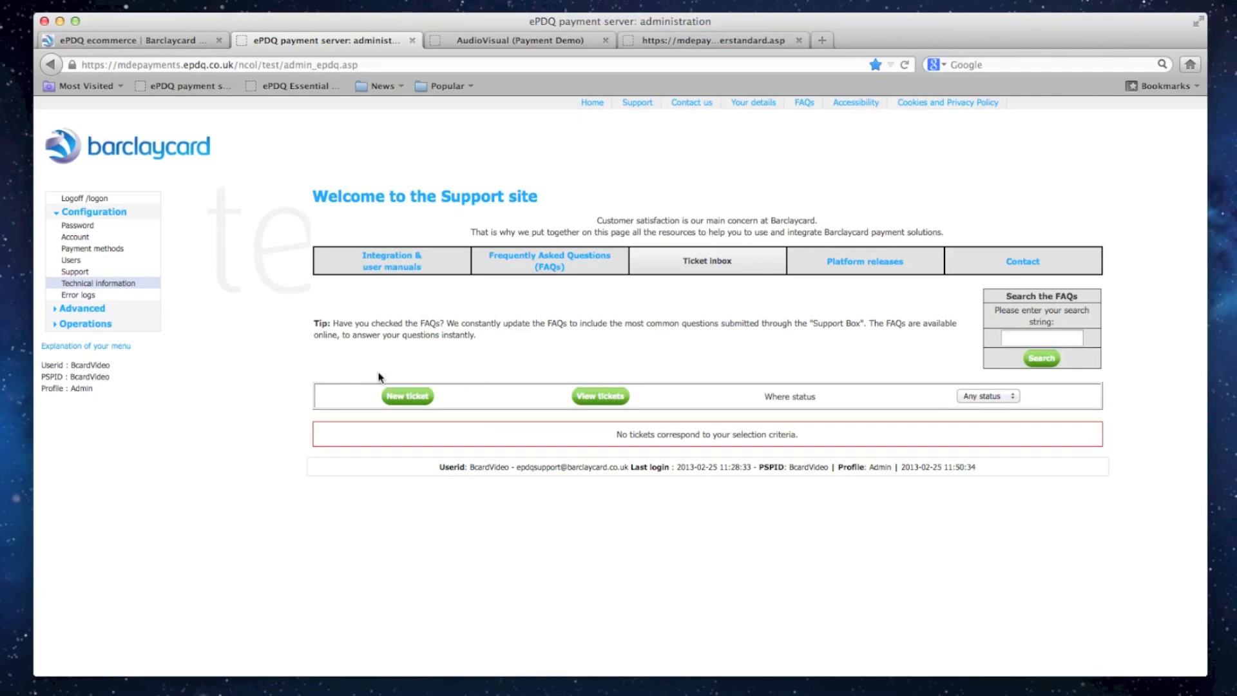
- Switch to documentedscript.php in the text editor and highlight "test" in the form's action URL
key(super+Tab)
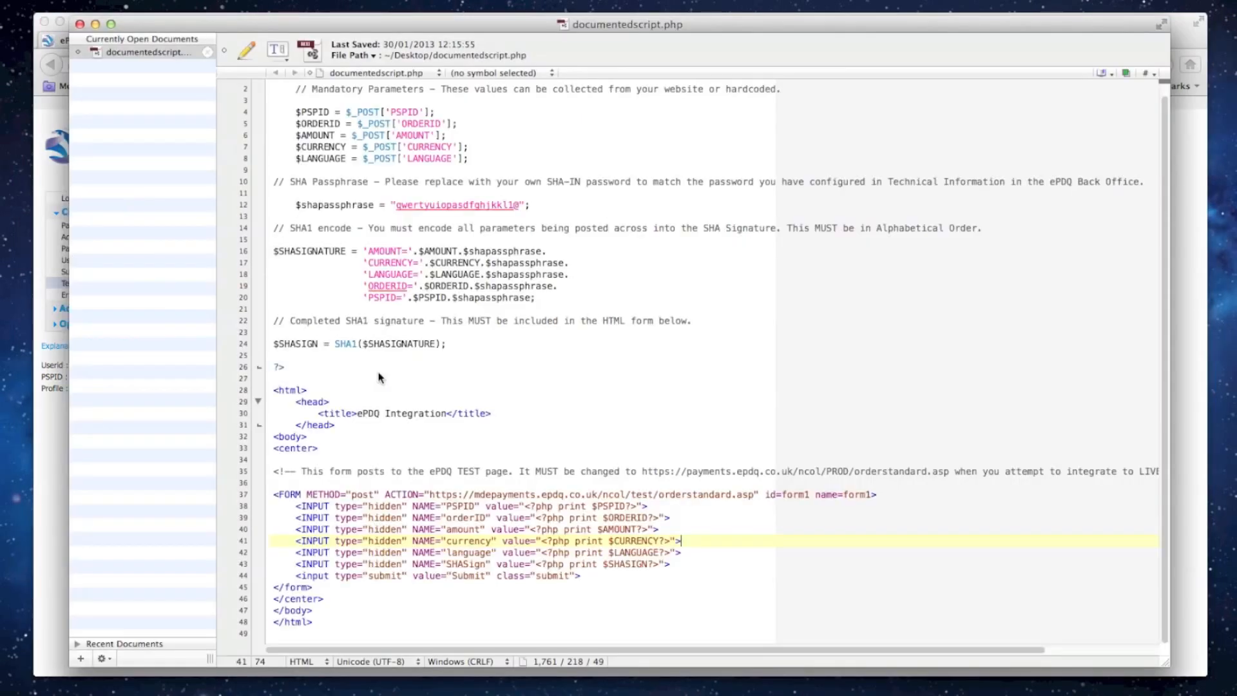
double_click(642, 494)
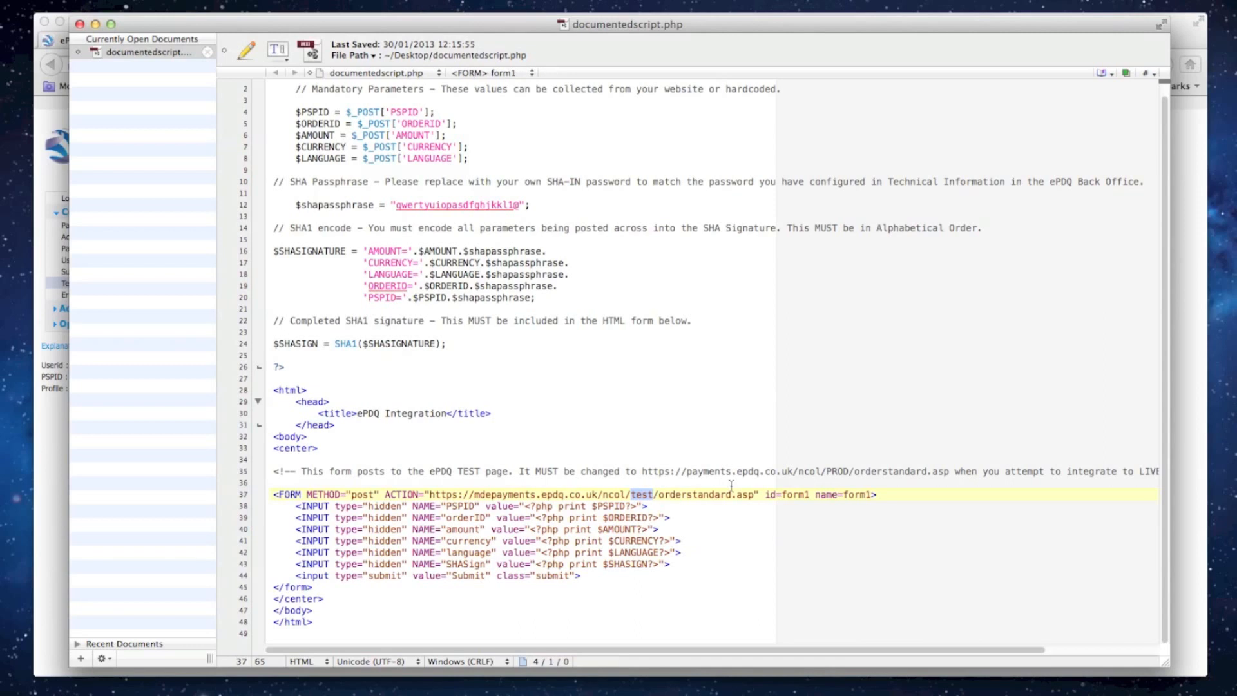
- Switch back to the browser to view the support site's integration and user manuals, followed by the Barclaycard ePDQ ecommerce page
key(super+Tab)
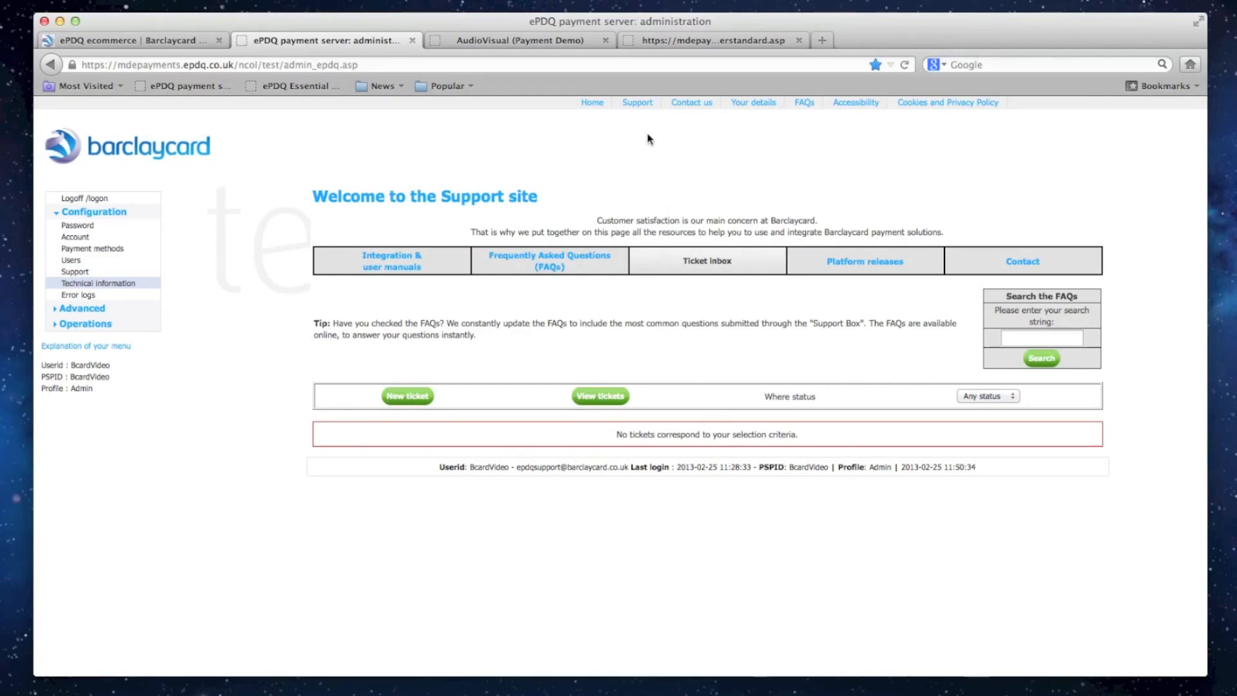
click(639, 104)
click(401, 268)
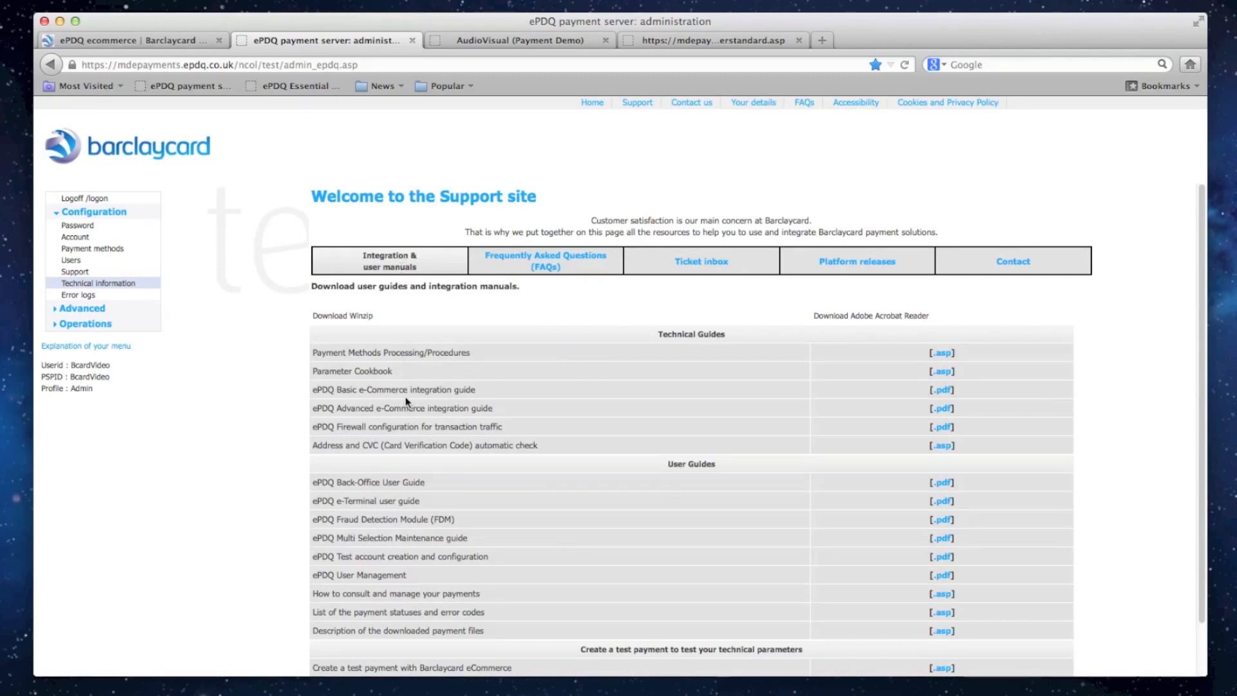
click(192, 40)
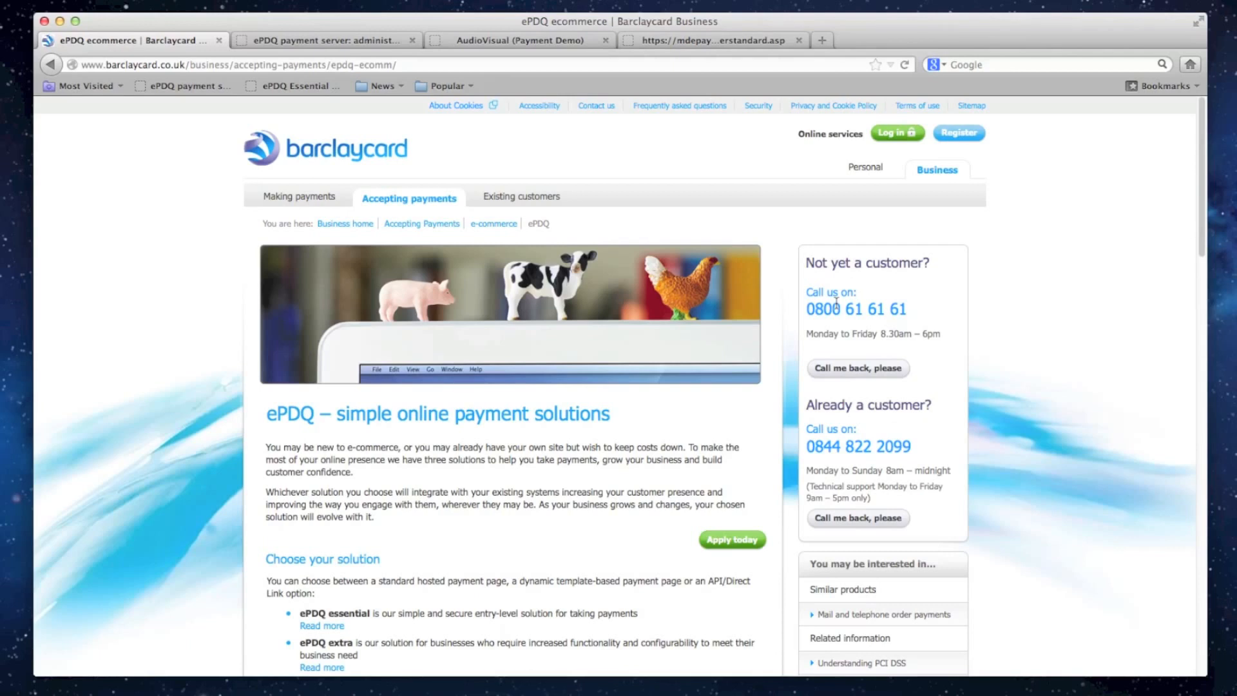
- In the AudioVisual demo shop, open the featured Mobile I4567 product and put it in the cart with Buy Now
click(573, 41)
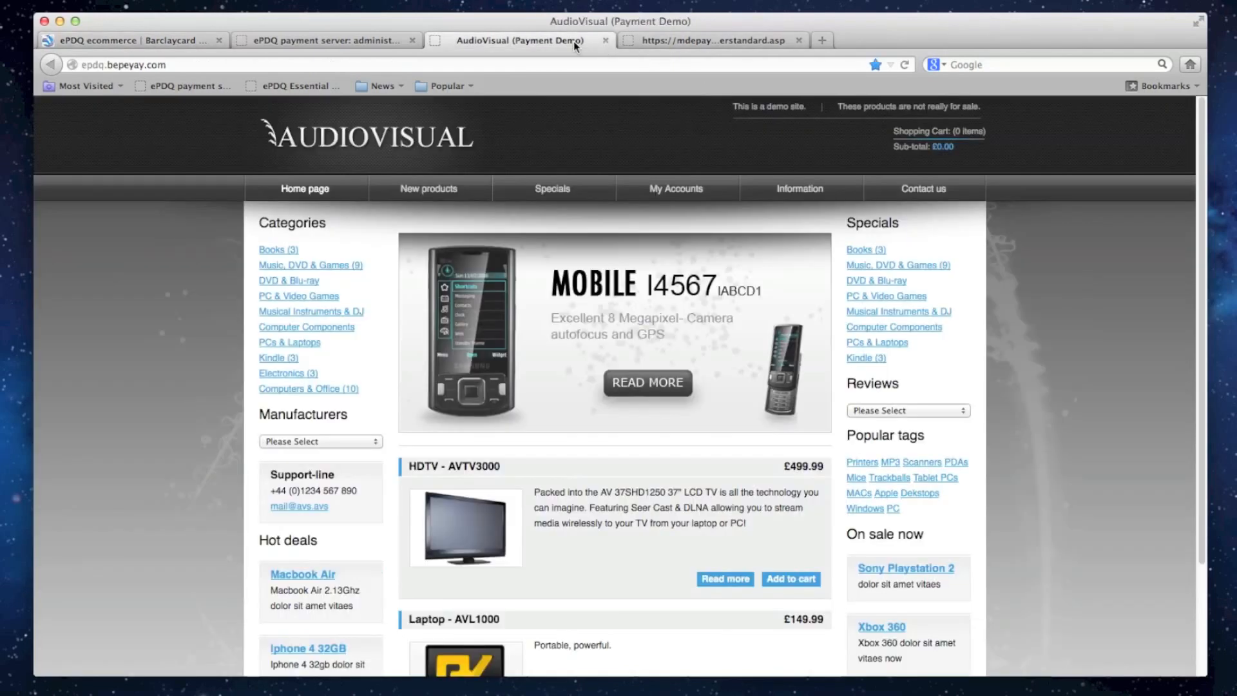
click(647, 382)
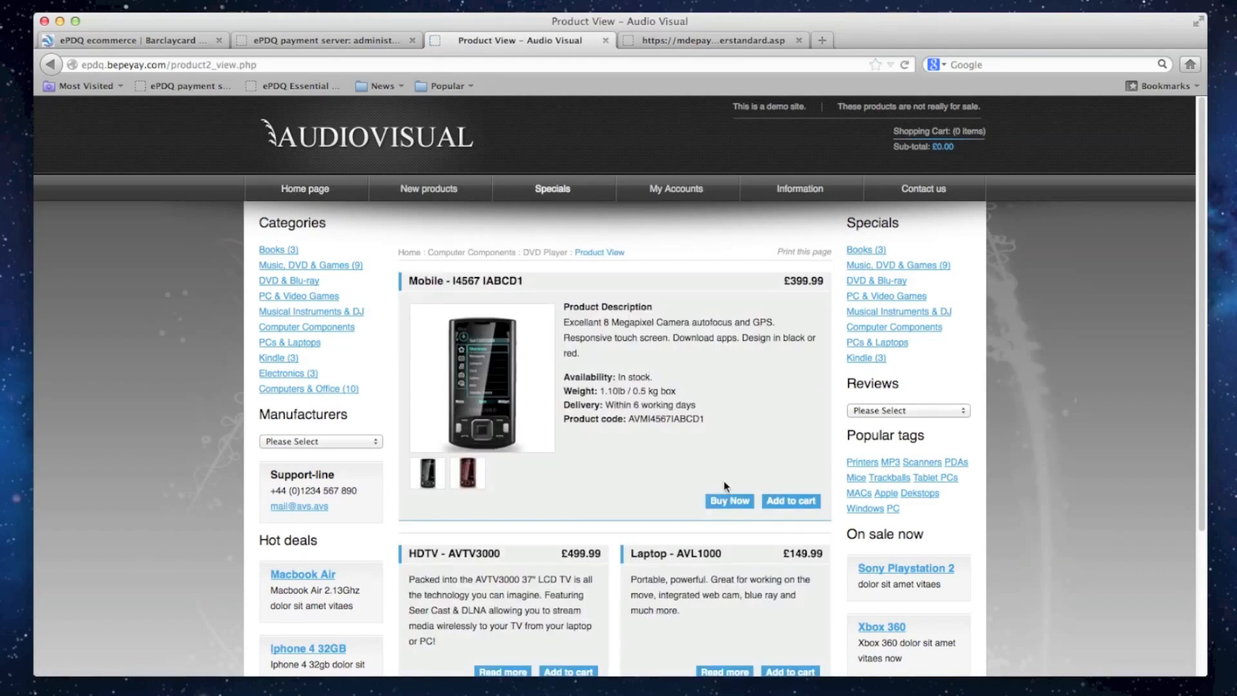
click(744, 509)
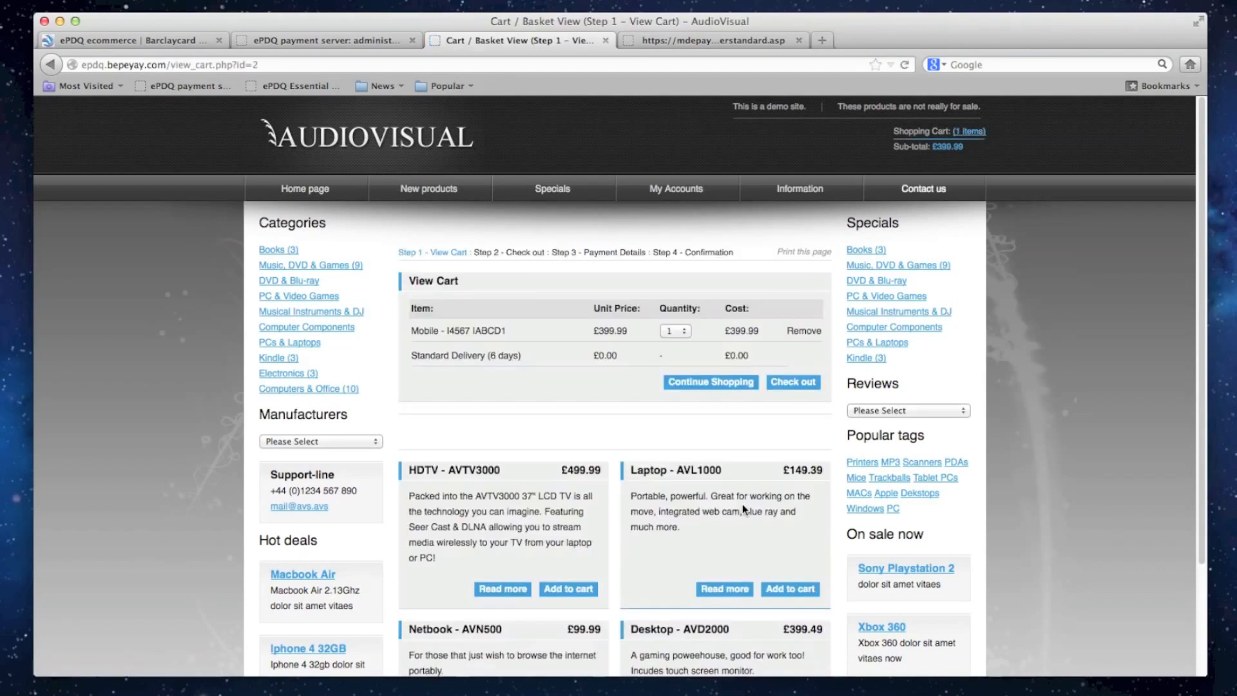
- Check out the cart as a guest with the prefilled billing and delivery details, and proceed with Pay Essential
scroll(742, 503, down, 3)
click(808, 262)
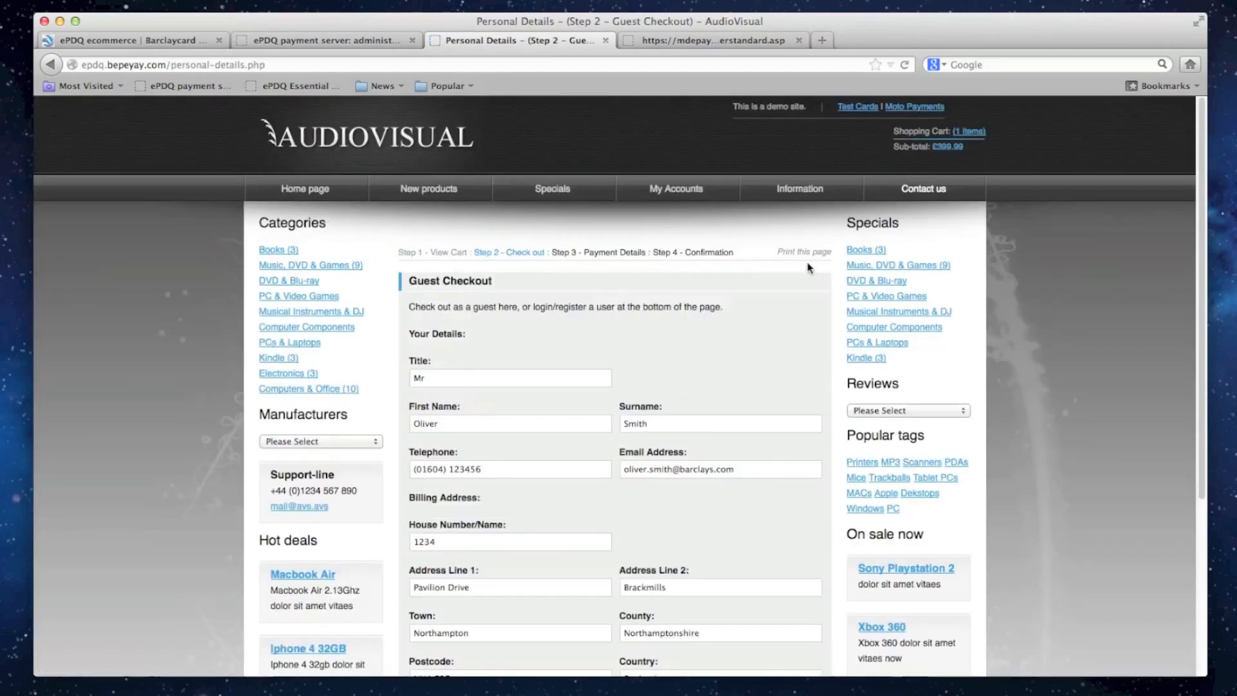
scroll(810, 268, down, 5)
click(807, 480)
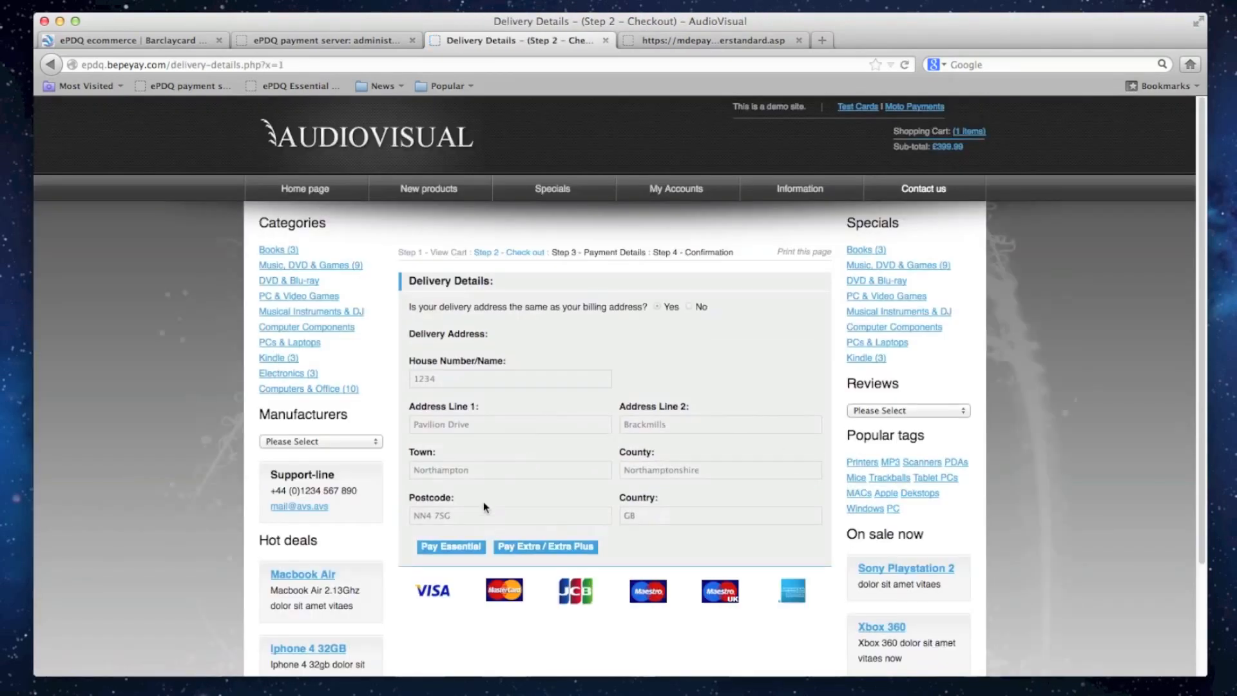
click(471, 556)
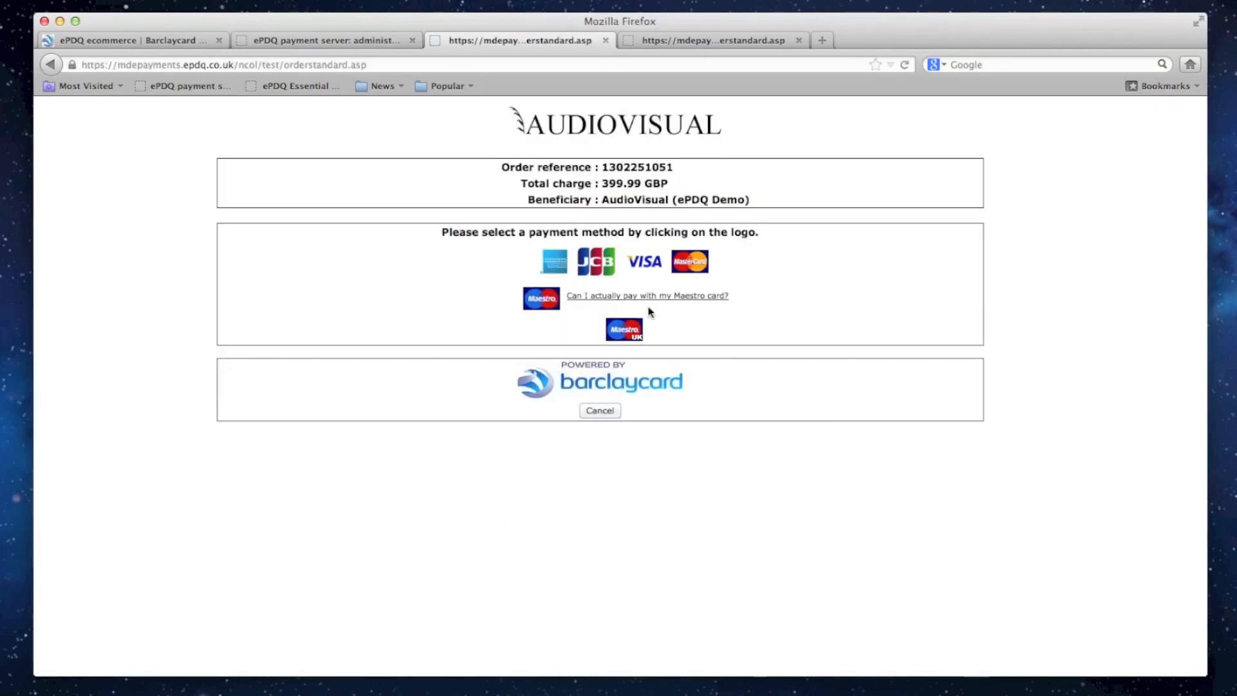
- Select VISA, enter the test card number, expiry year 2014 and card verification code, and confirm the payment
click(643, 262)
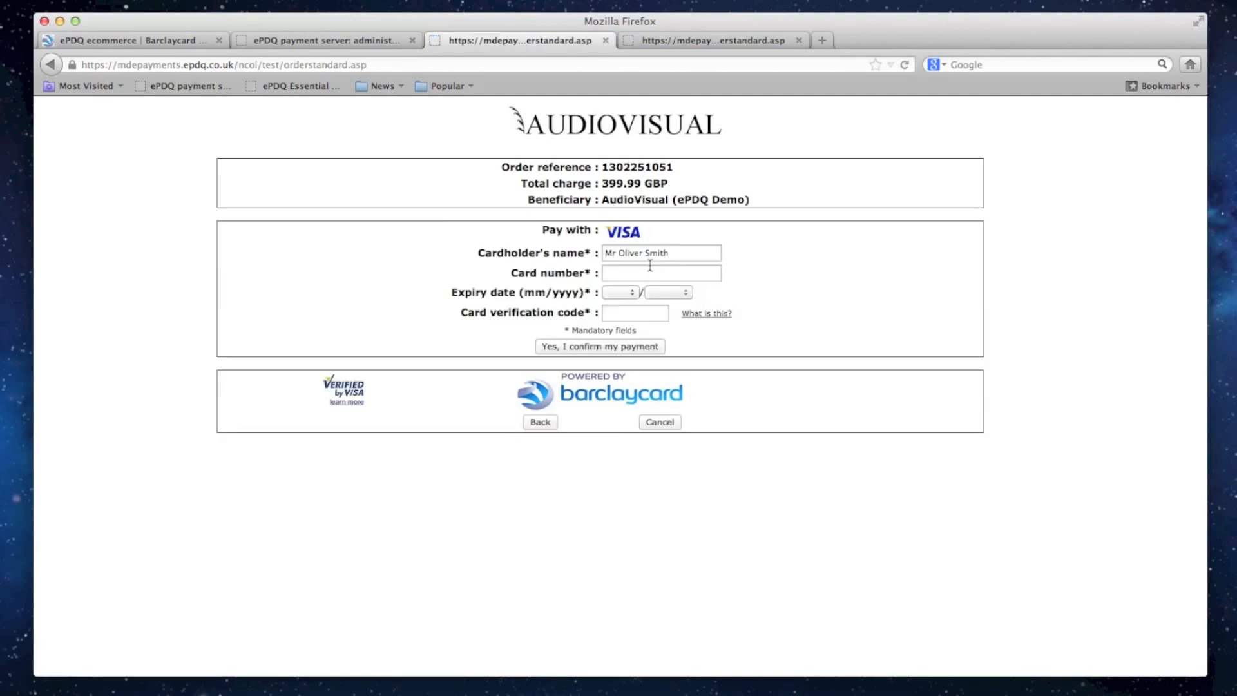
click(636, 275)
text(4111 1111 1111 1111)
key(Tab)
key(Tab)
text(2014)
key(Tab)
text(123)
click(640, 348)
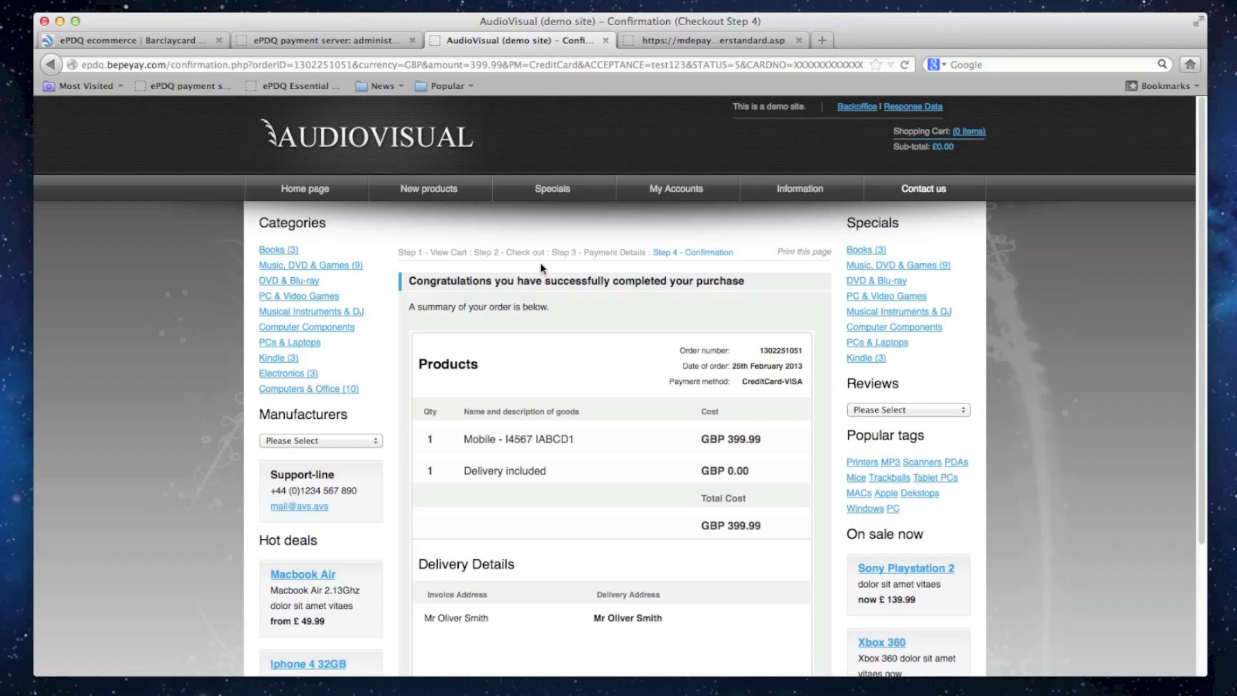
- Return to the demo shop's home page and place another Mobile I4567 order with Buy Now
click(390, 148)
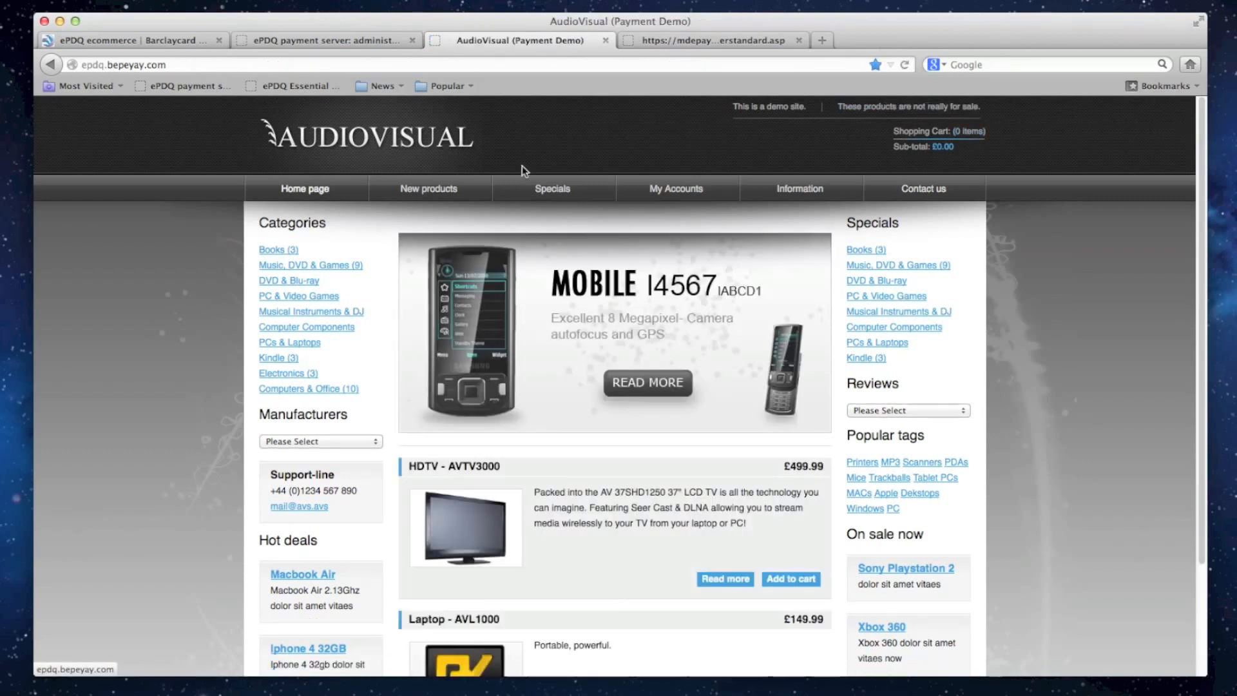
click(633, 384)
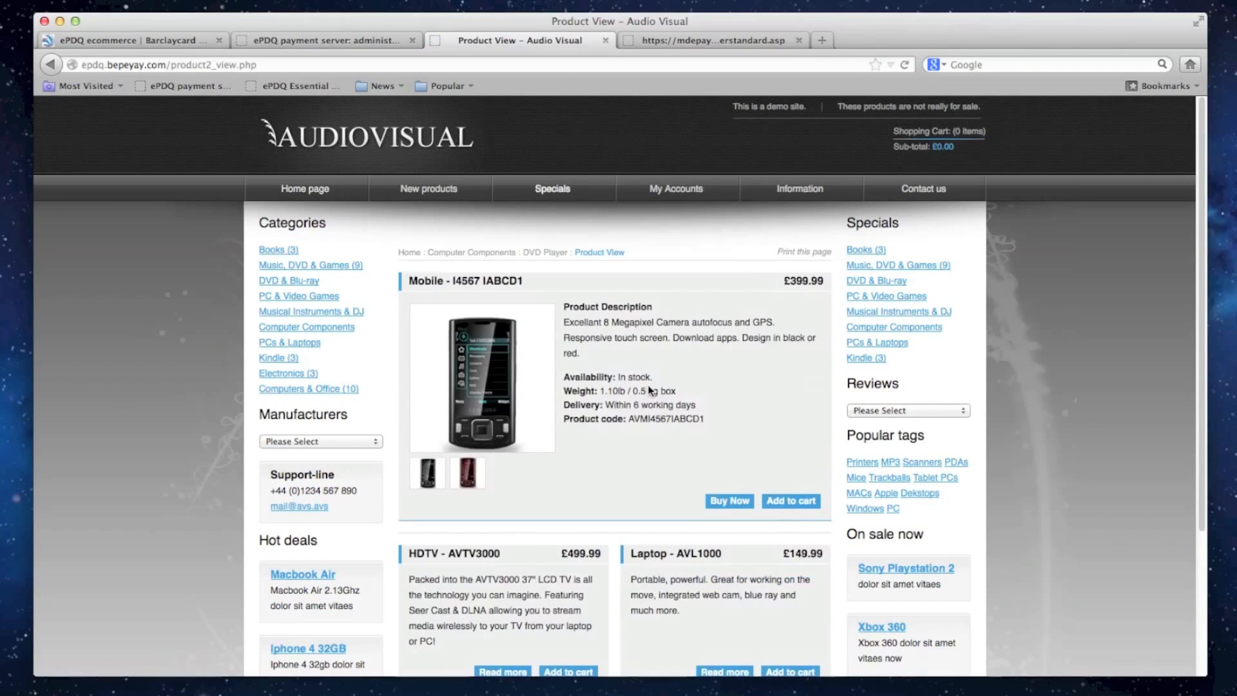
click(731, 502)
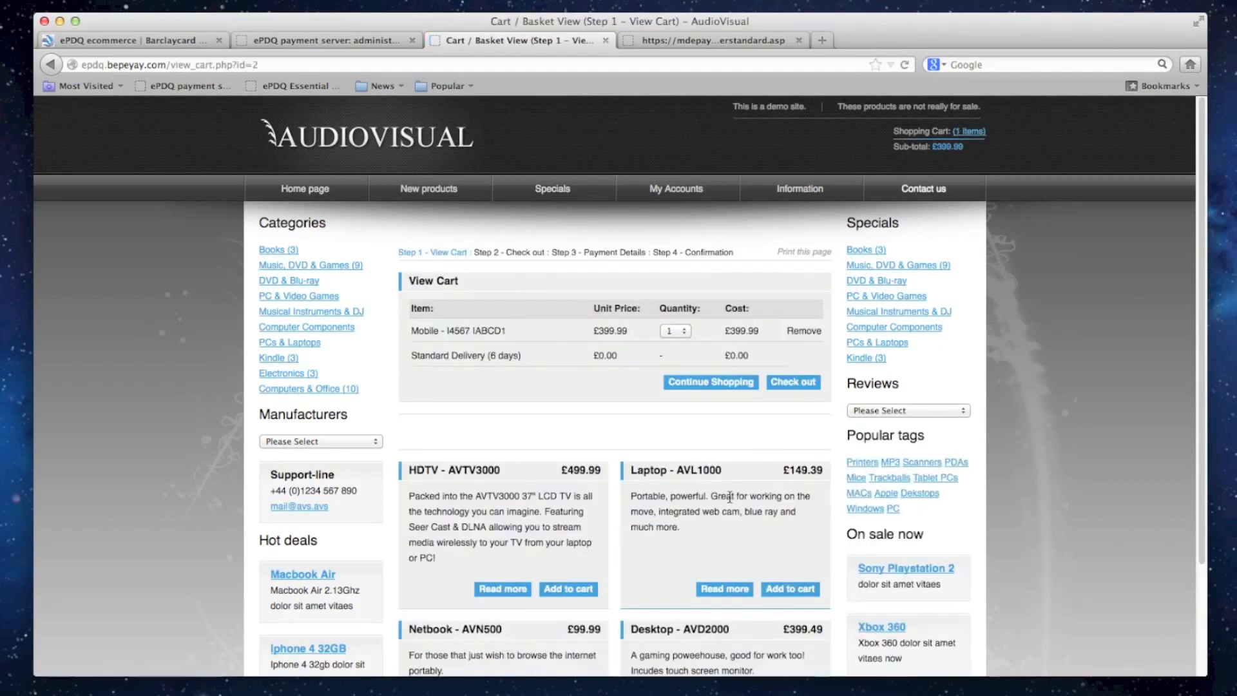
- Proceed through guest checkout with the prefilled details and choose the VISA logo below the delivery details as payment method
click(792, 386)
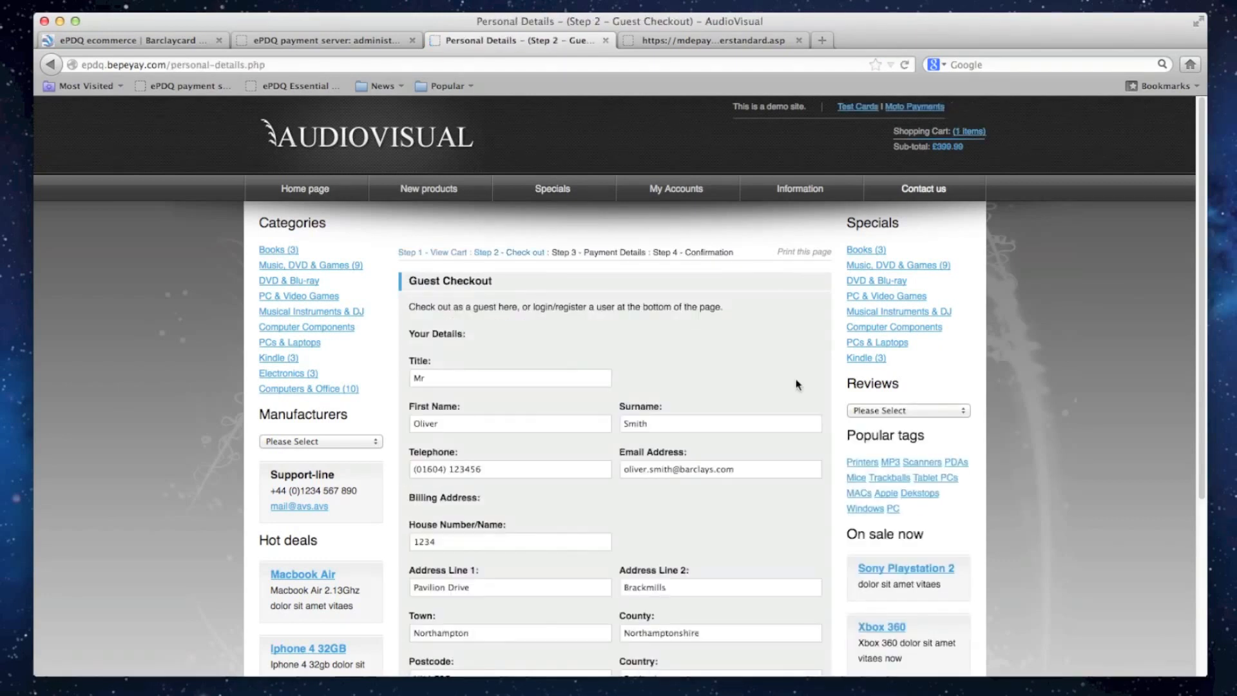
scroll(797, 384, down, 5)
scroll(797, 384, down, 2)
click(787, 476)
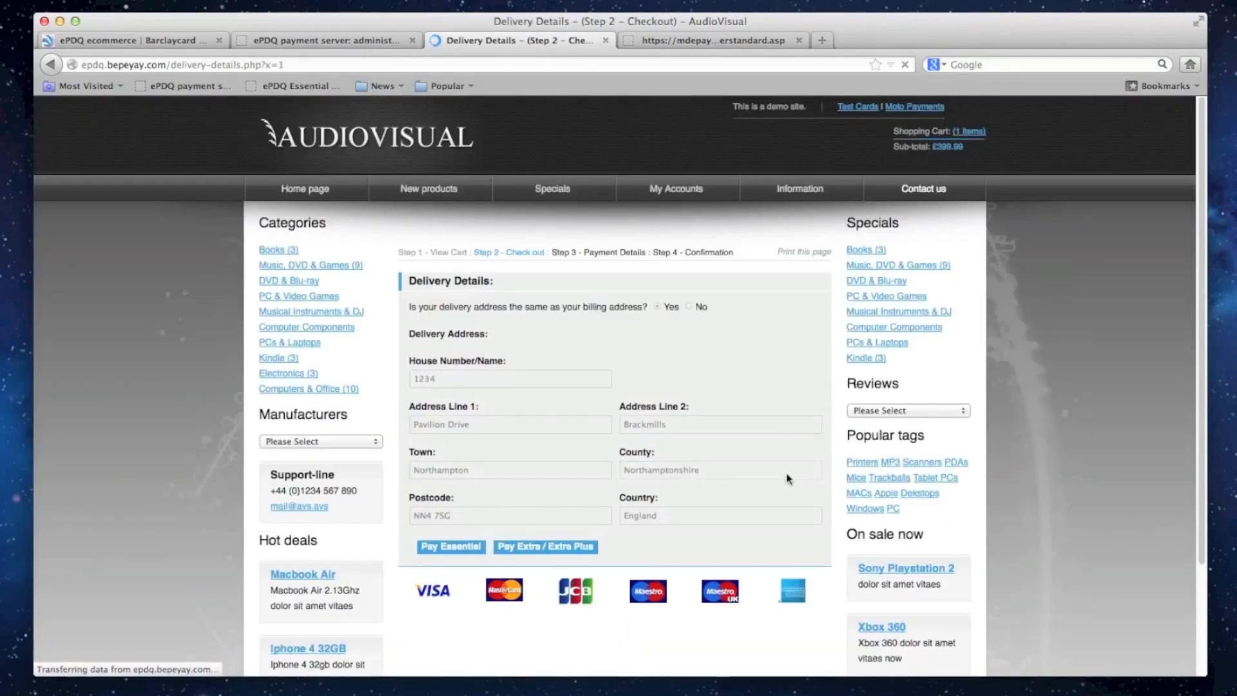
click(437, 595)
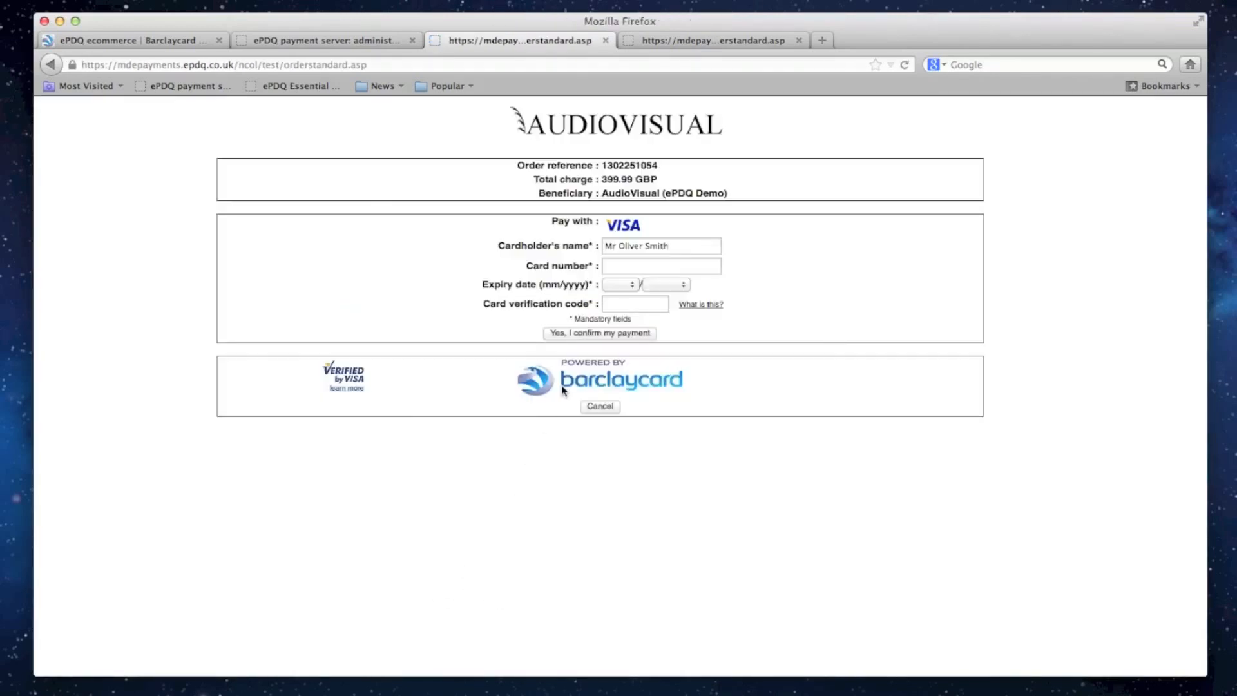
- Fill in the card number, expiry date 02/2014 and card verification code on the payment page, and confirm the second payment
click(636, 264)
text(41)
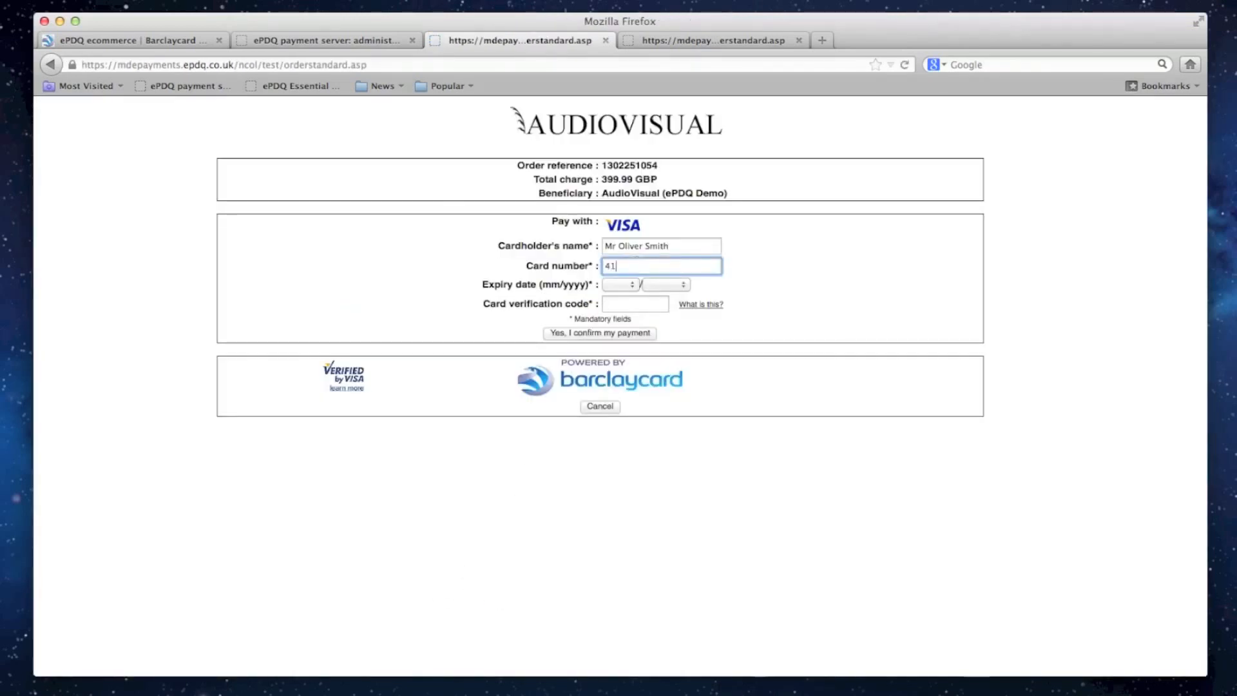
text(11 1111 1111 11)
key(Tab)
text(02)
key(Tab)
text(2014)
key(Tab)
text(123)
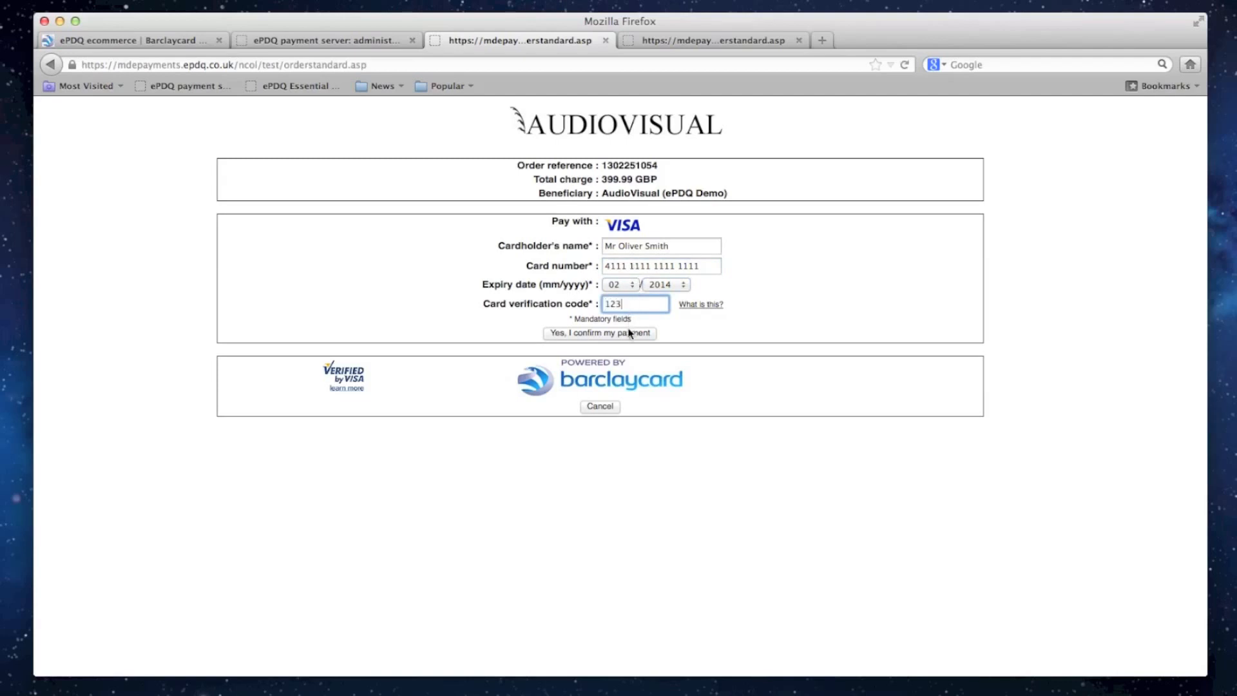
click(630, 333)
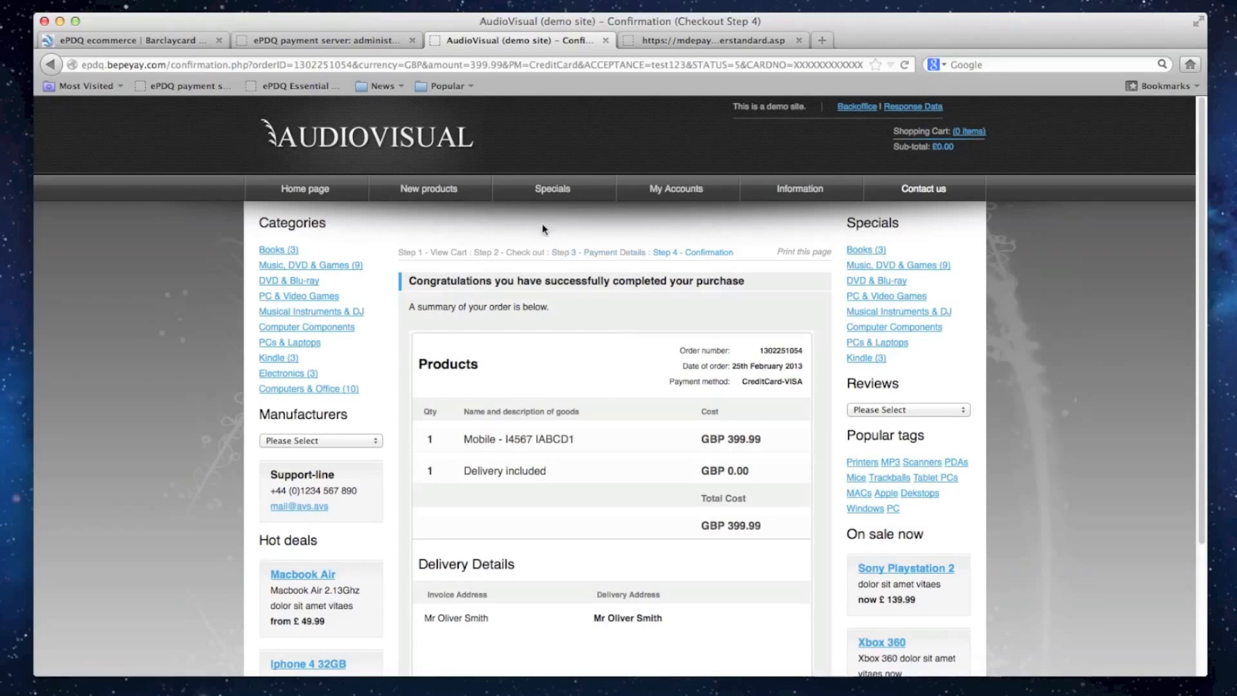
- Return to the Barclaycard ePDQ ecommerce information page
click(189, 43)
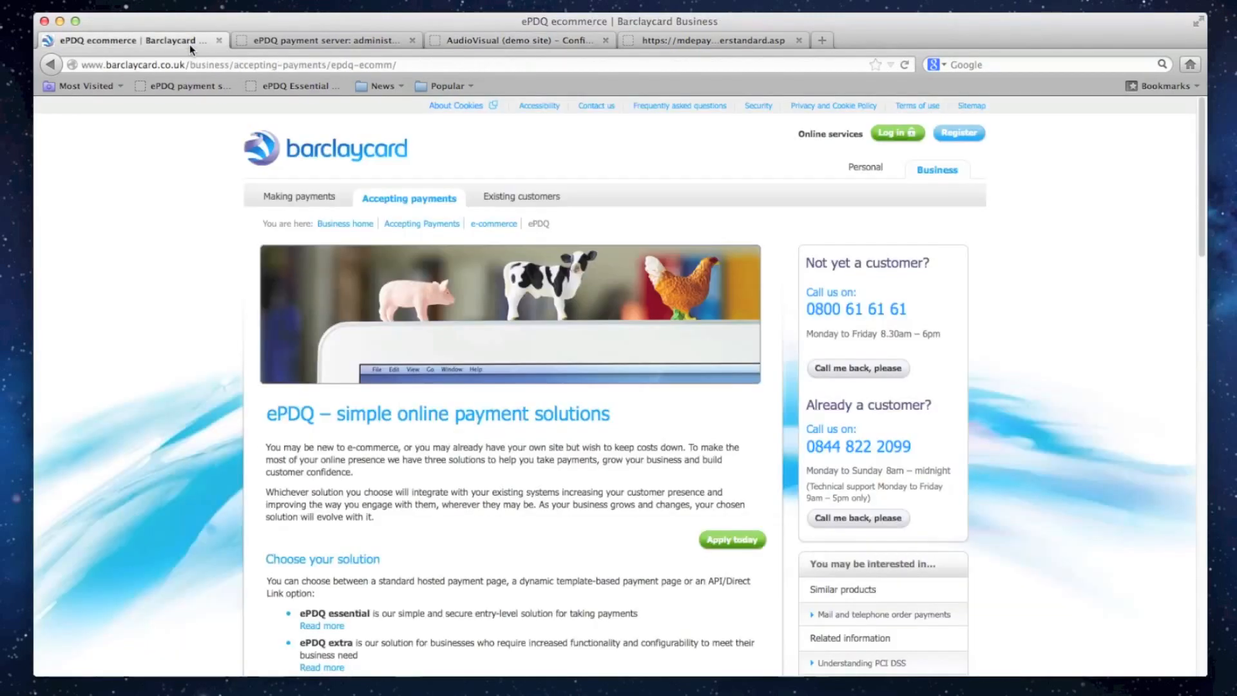